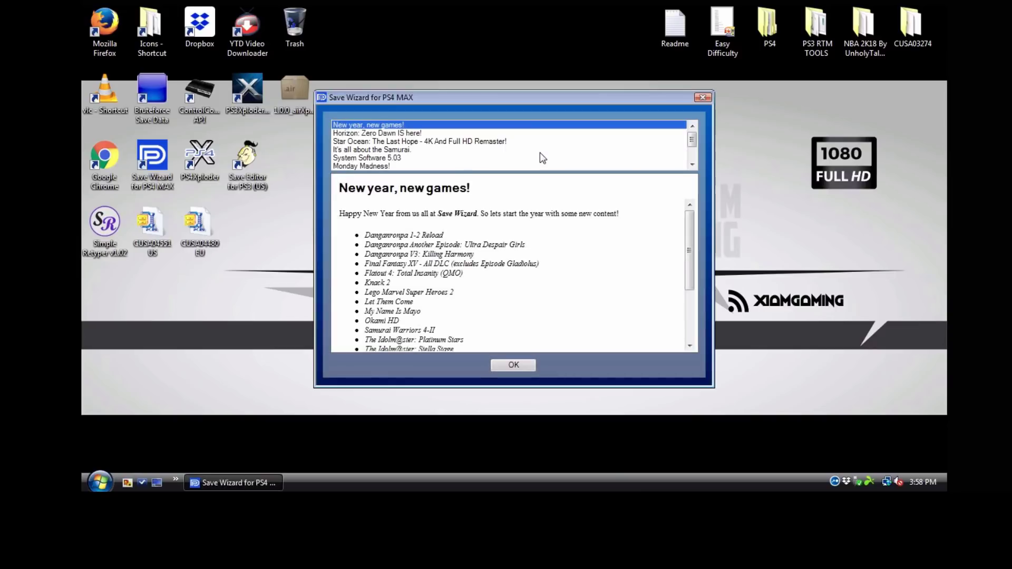
- Dismiss the news notice and open the CUSA04480 EU zip file from the Desktop for a re-sign import
click(513, 366)
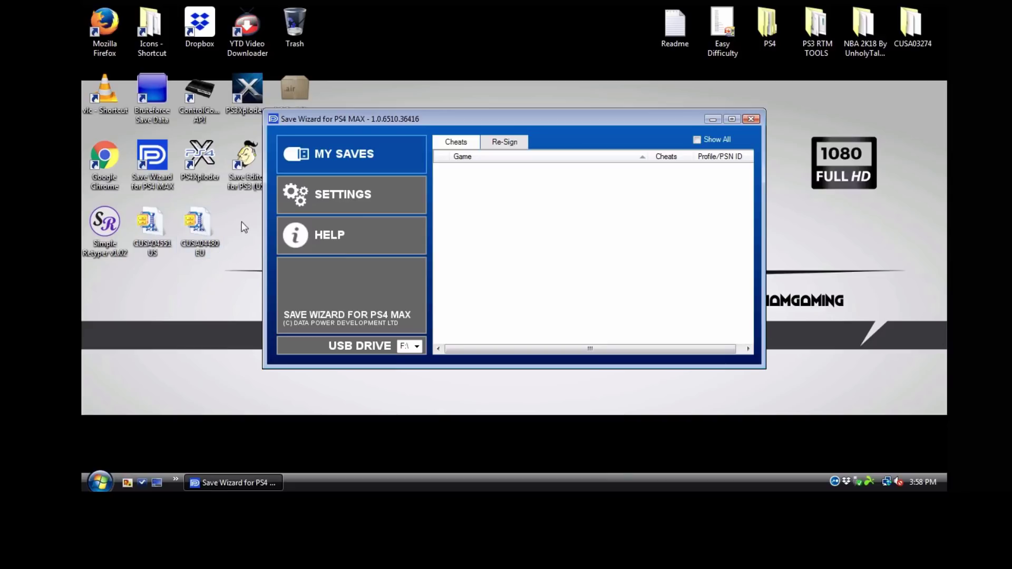
click(502, 141)
click(725, 142)
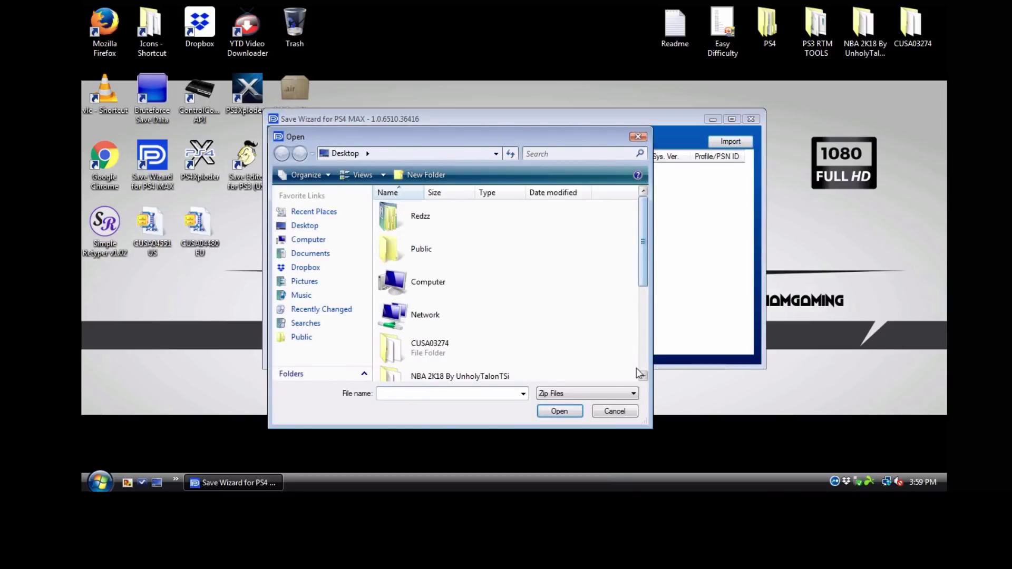
scroll(644, 376, down, 5)
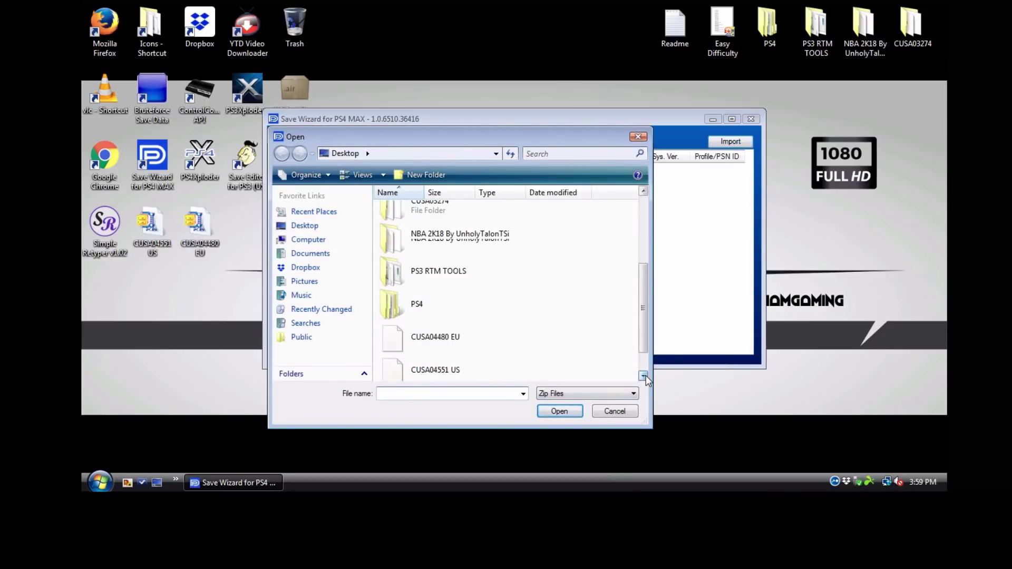
click(444, 308)
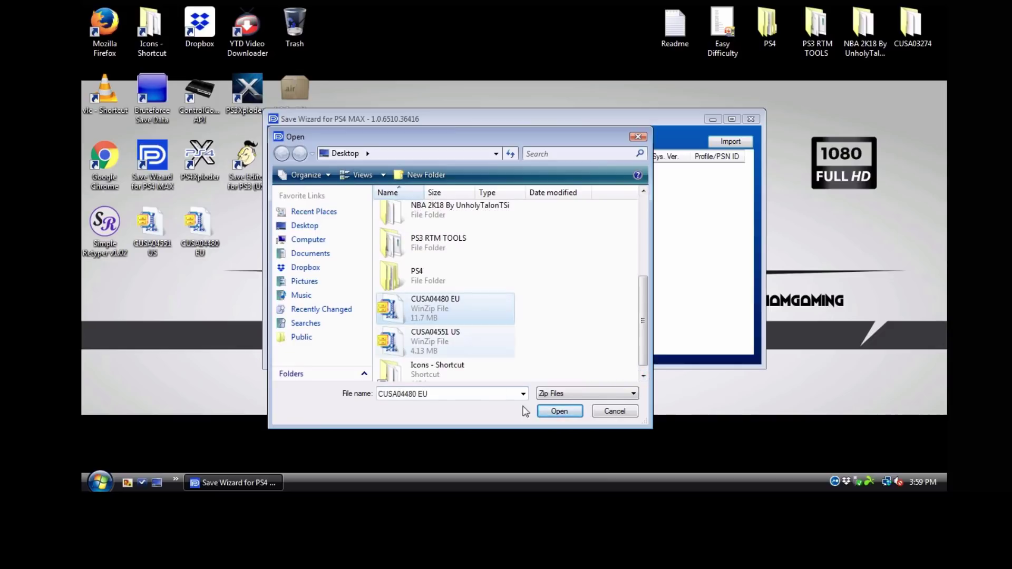
click(559, 411)
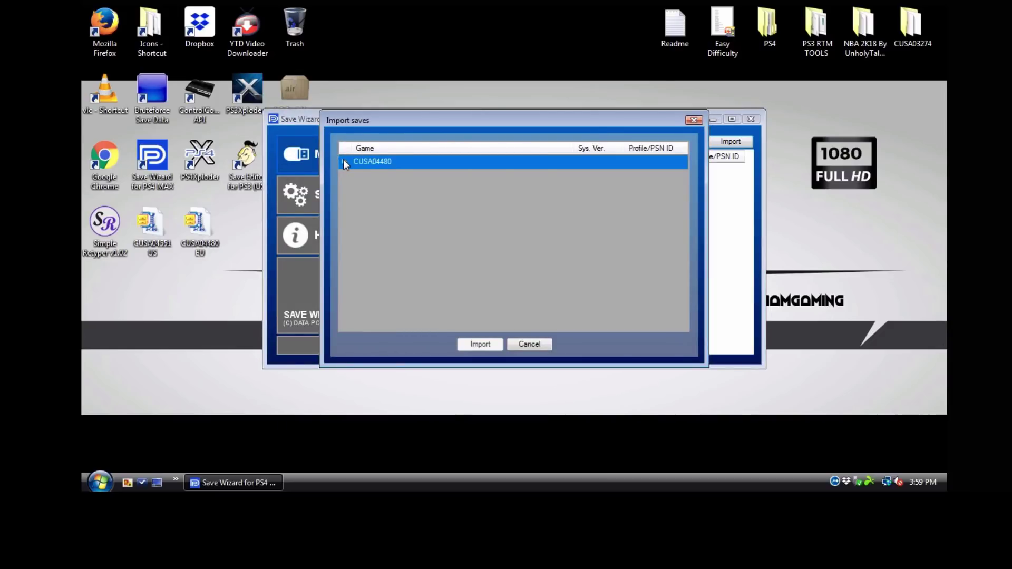
- Import the last Save File listed under CUSA04480, re-signing it to the preselected profile and keeping the original save
click(343, 160)
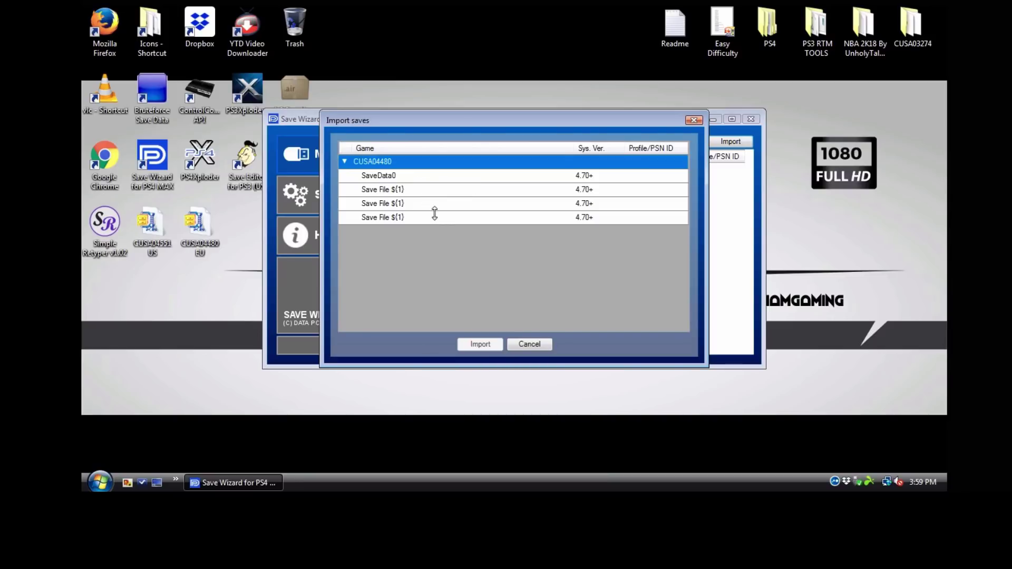
click(399, 220)
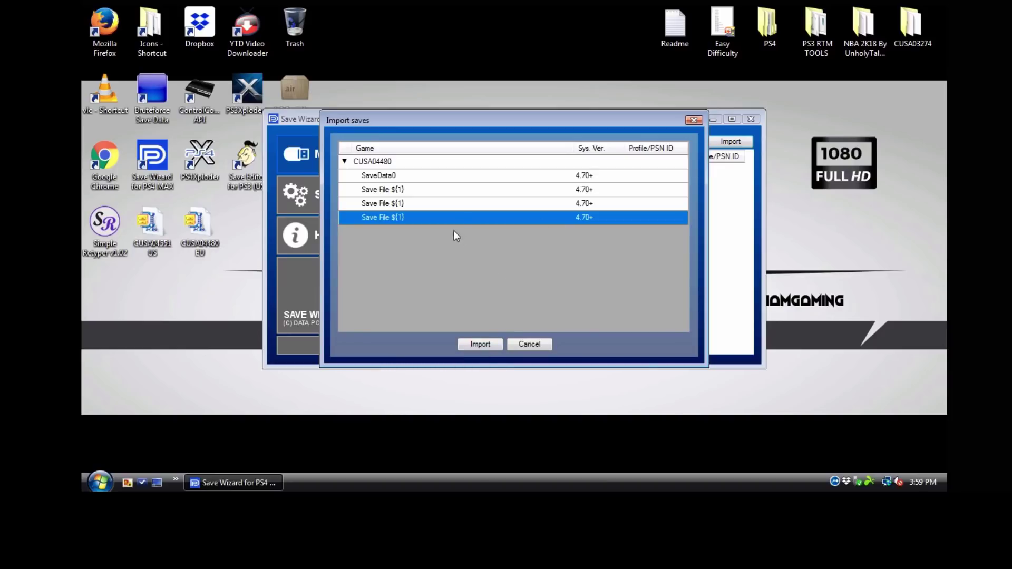
click(474, 344)
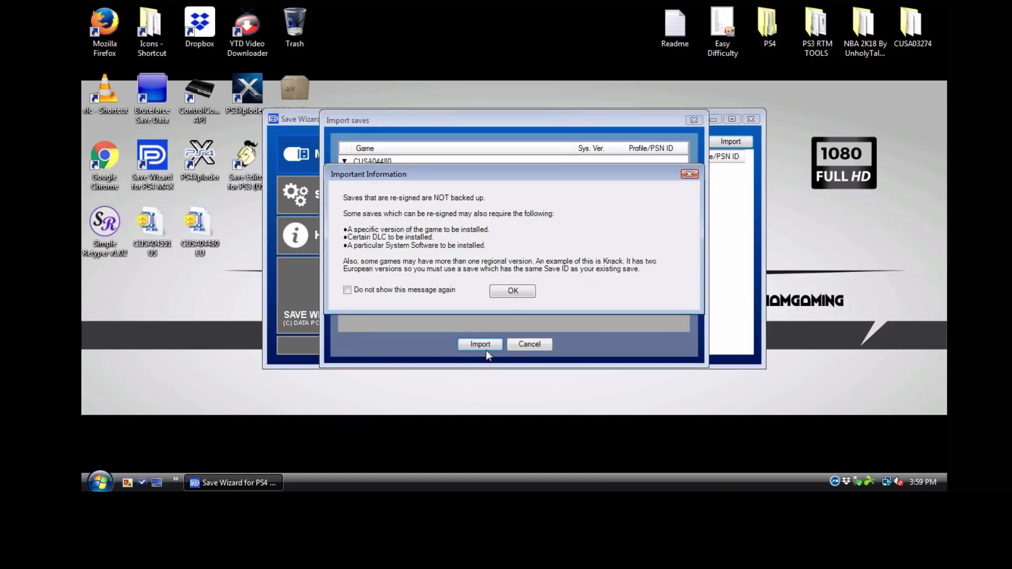
click(516, 293)
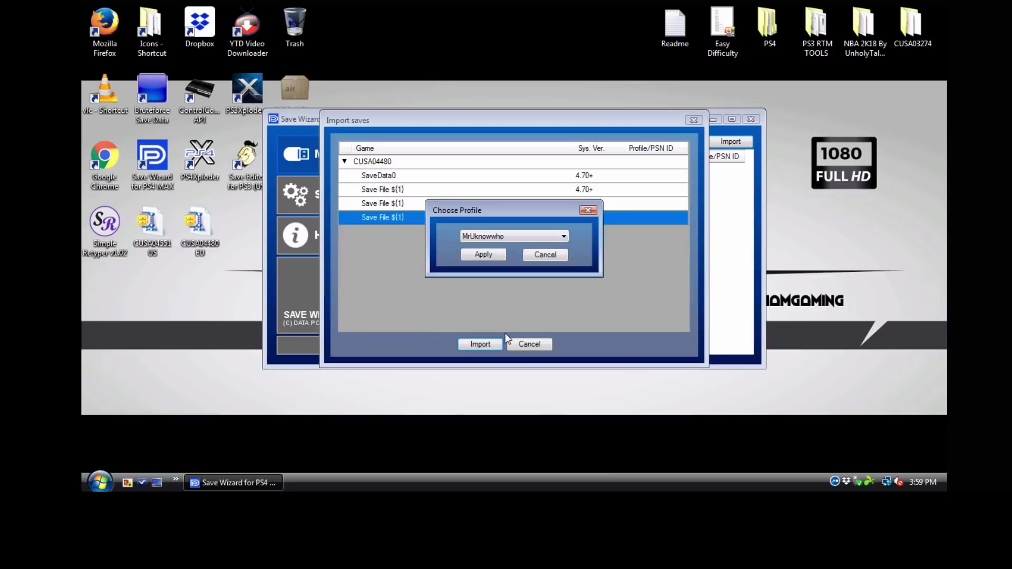
click(505, 237)
click(489, 255)
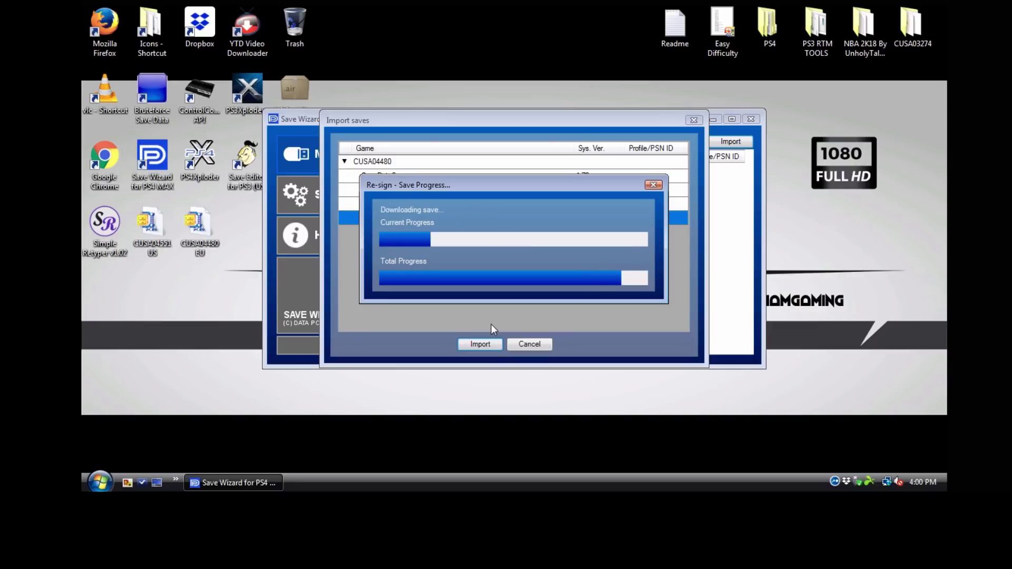
click(514, 270)
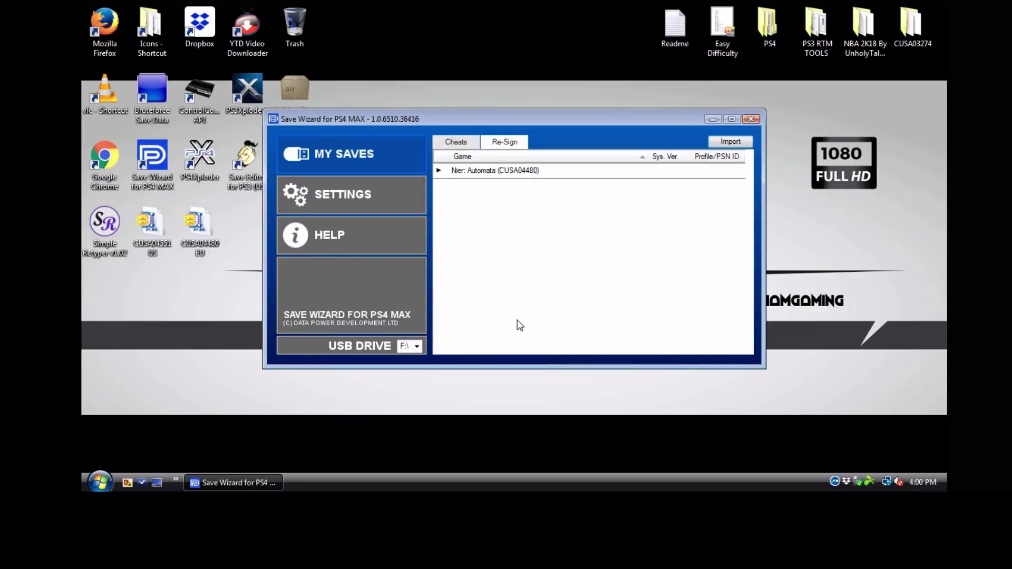
- Open the re-signed CUSA04480 save in Advanced Mode and retype the first ASCII character as T
click(464, 140)
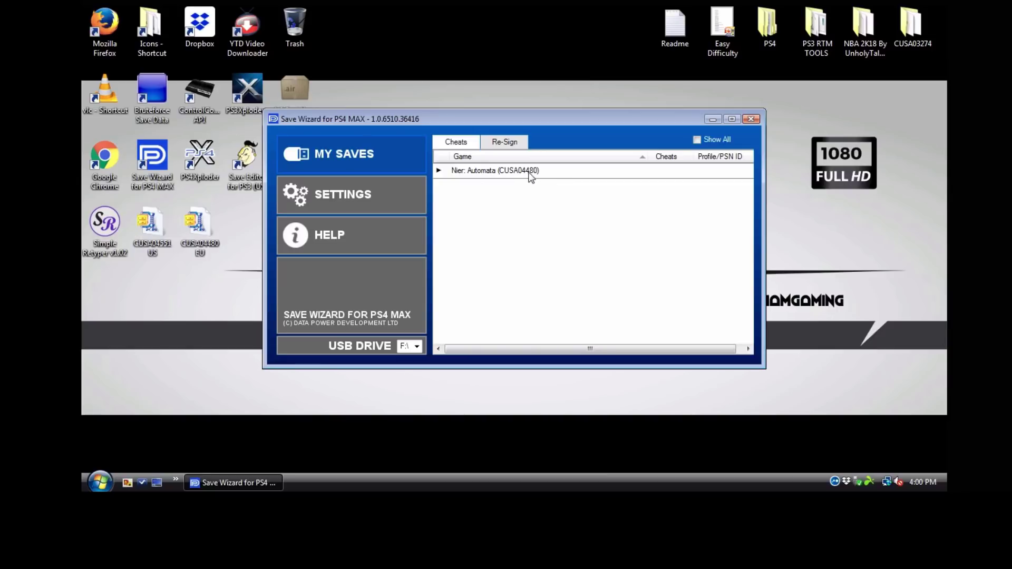
click(439, 171)
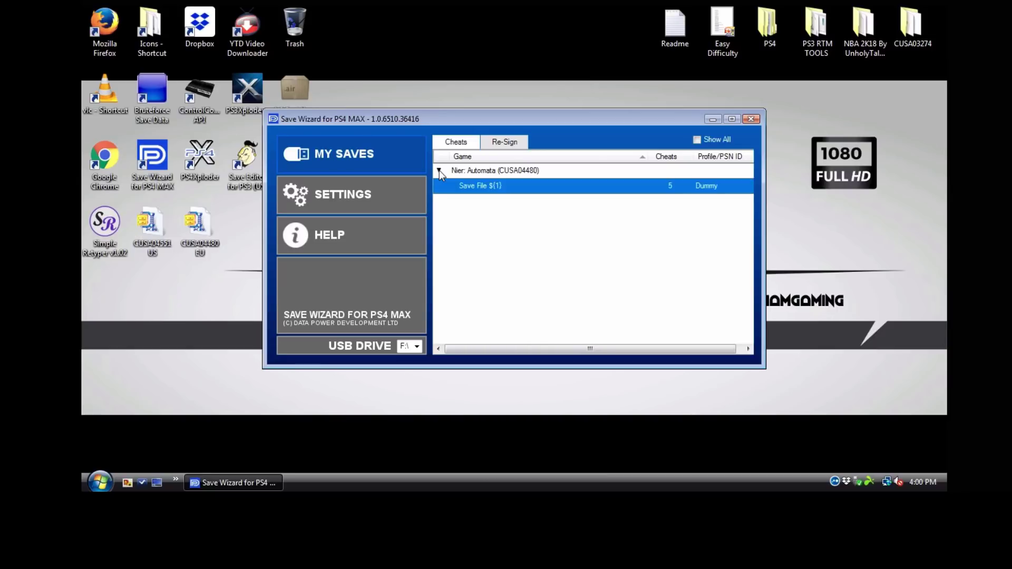
right_click(483, 190)
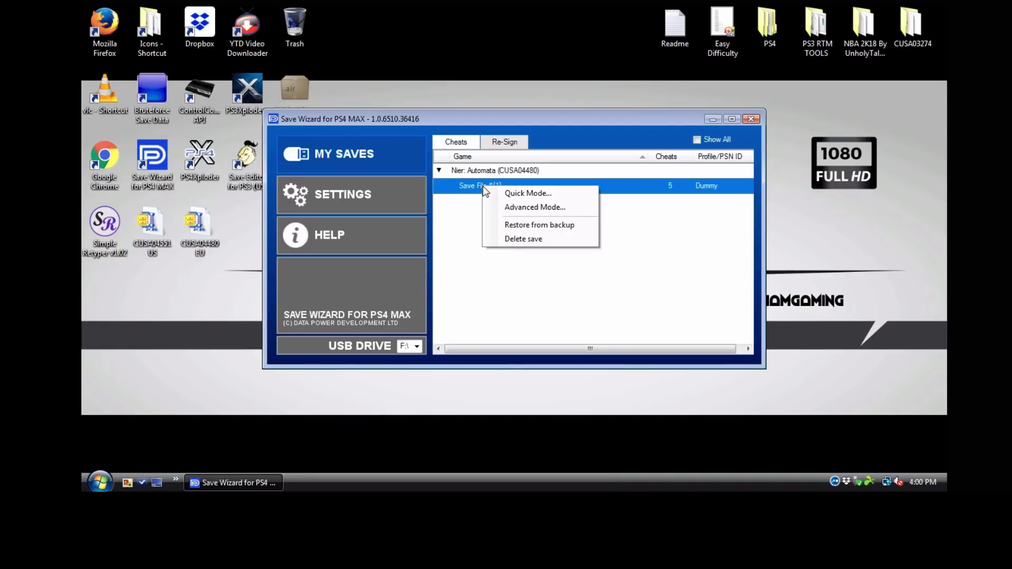
click(555, 210)
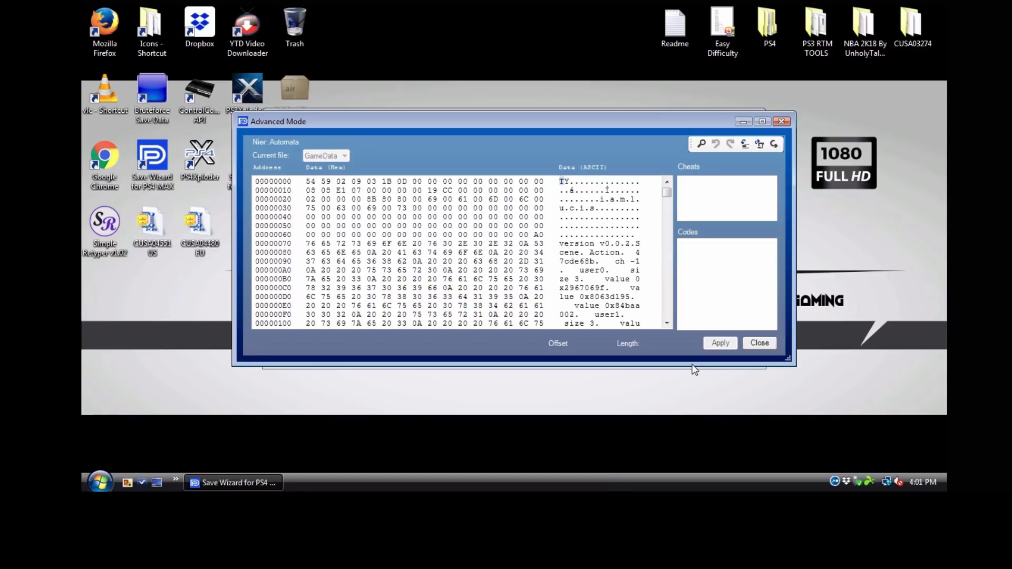
text(T)
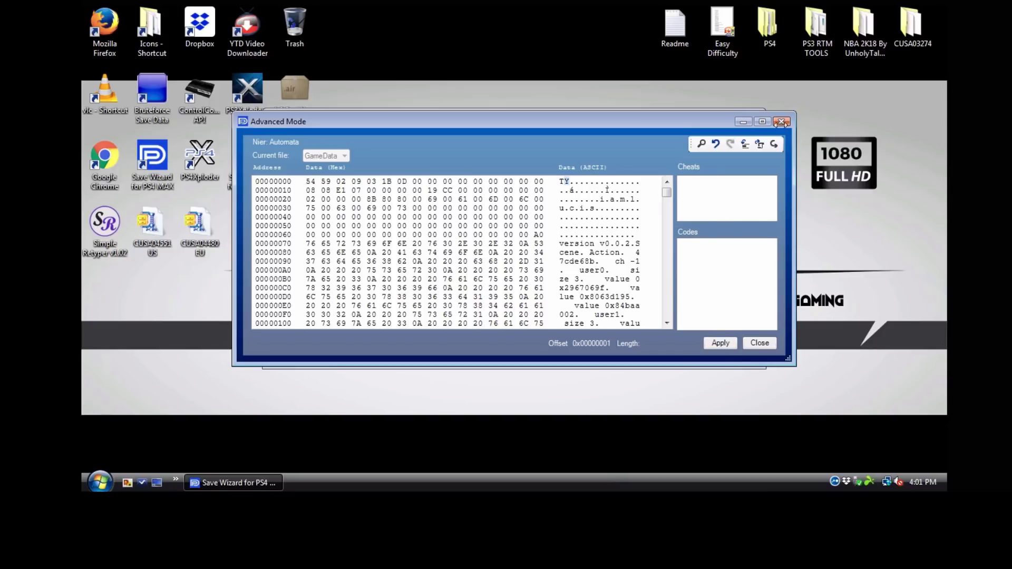
- Export the save's data to the Desktop as GameData
click(760, 144)
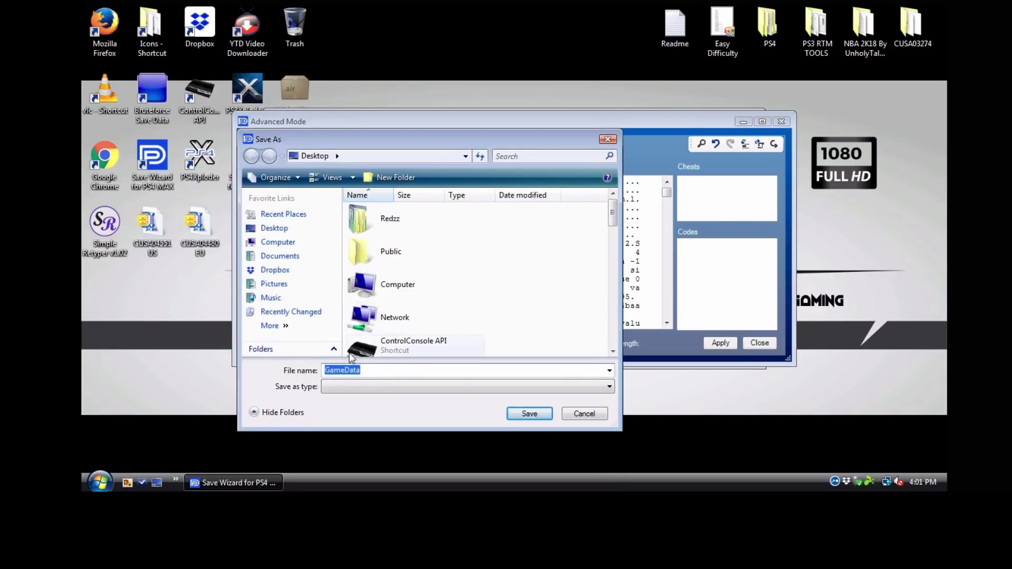
click(279, 232)
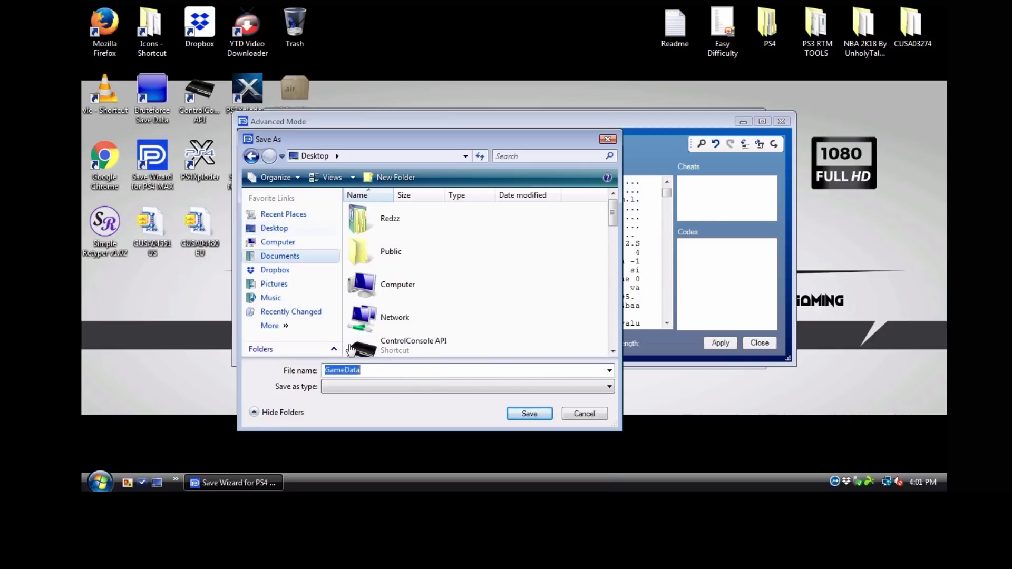
click(530, 413)
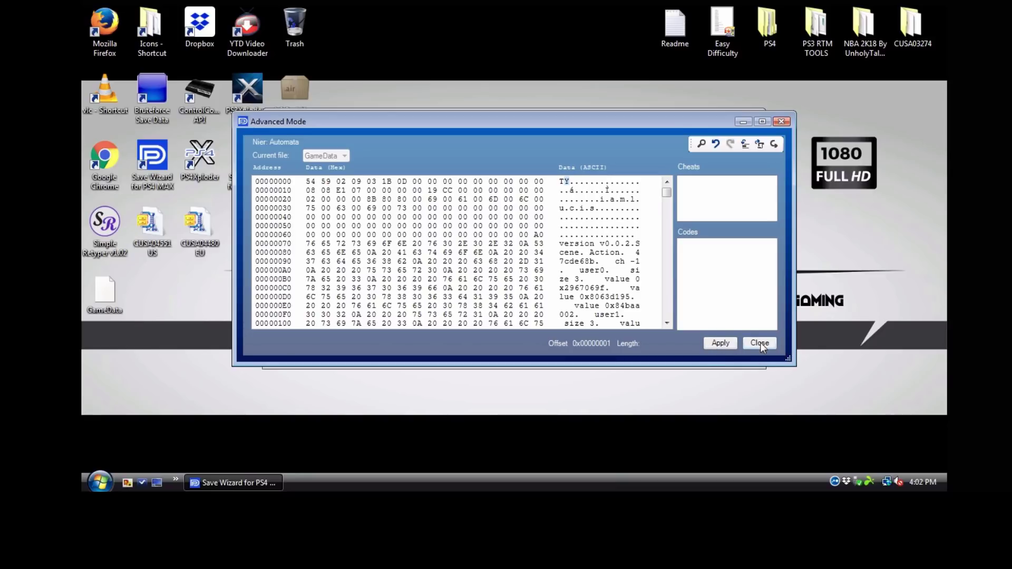
- Apply the Advanced Mode modifications to the CUSA04480 save, agreeing to proceed with the edited save
click(716, 343)
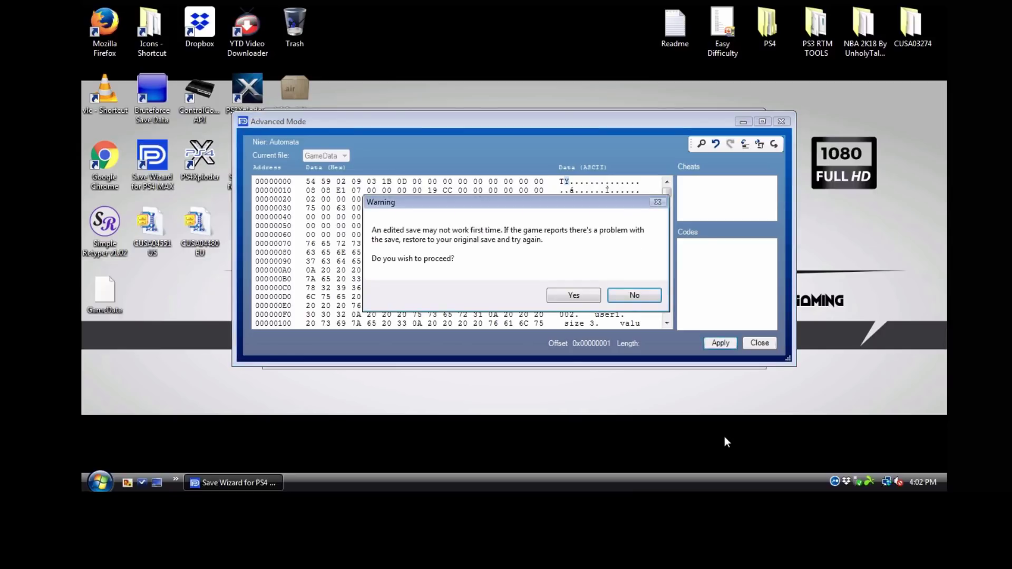
click(583, 296)
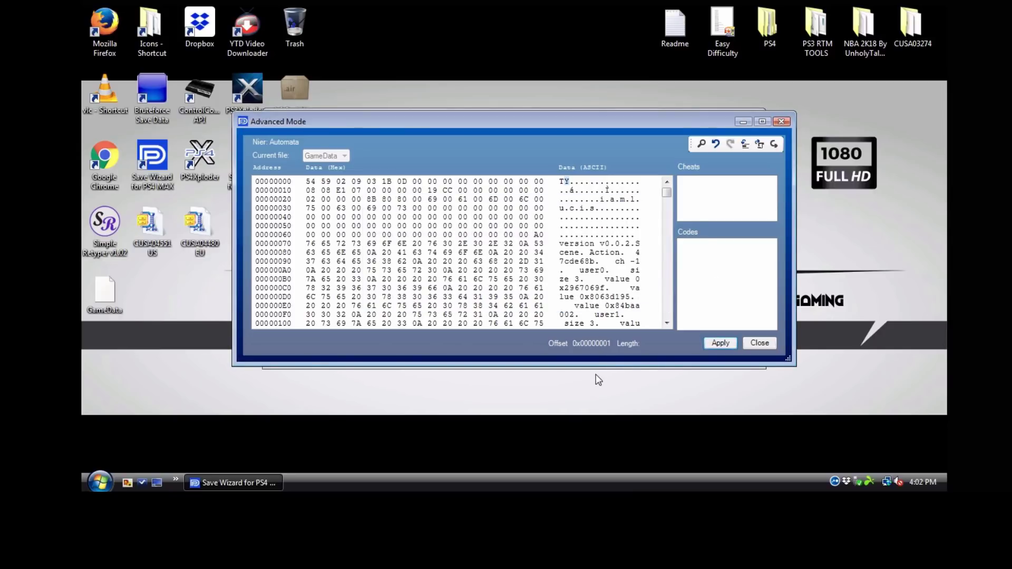
click(733, 343)
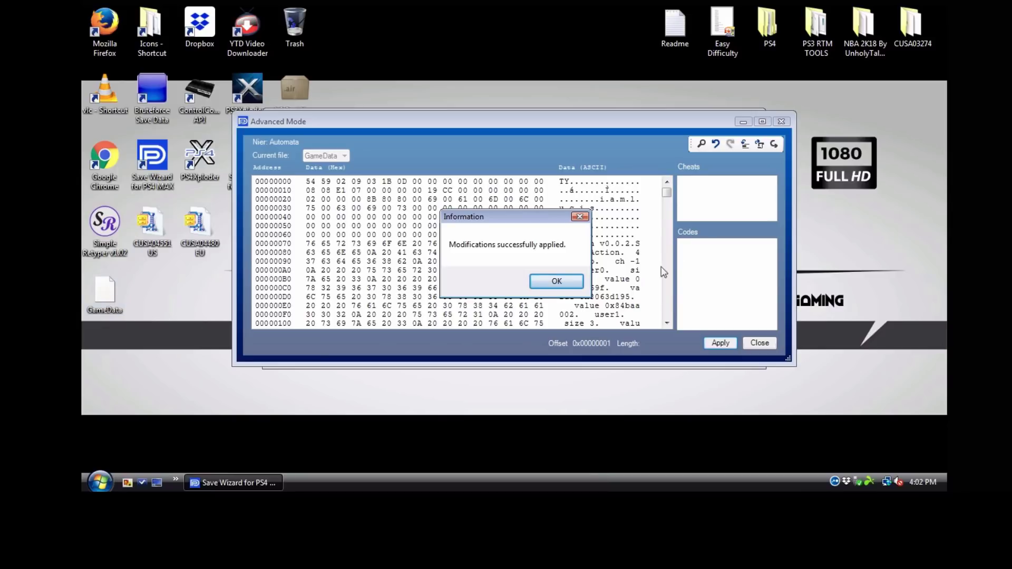
click(556, 287)
click(557, 283)
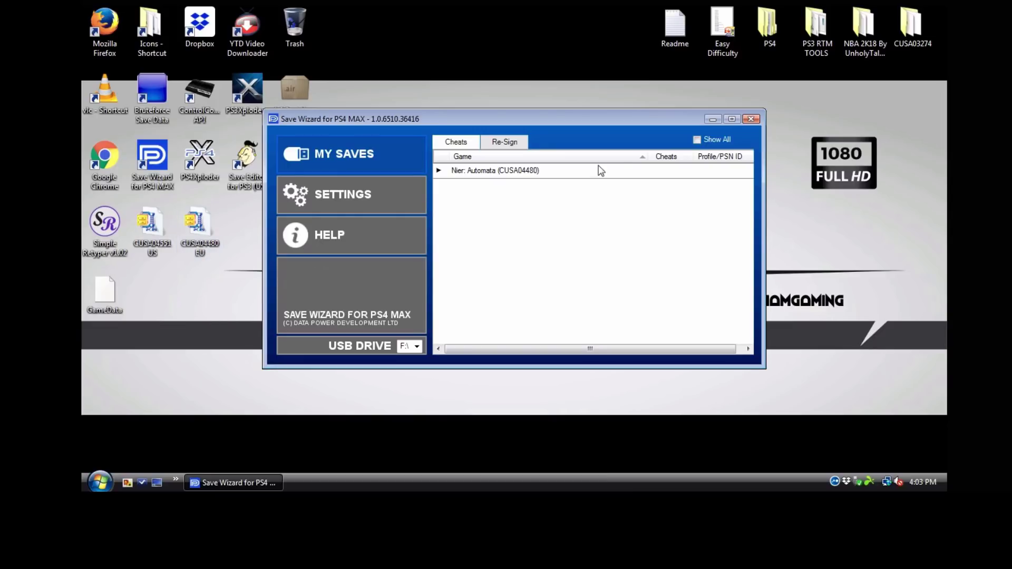
- Open the CUSA04551 US zip file from the Desktop for a re-sign import
click(508, 144)
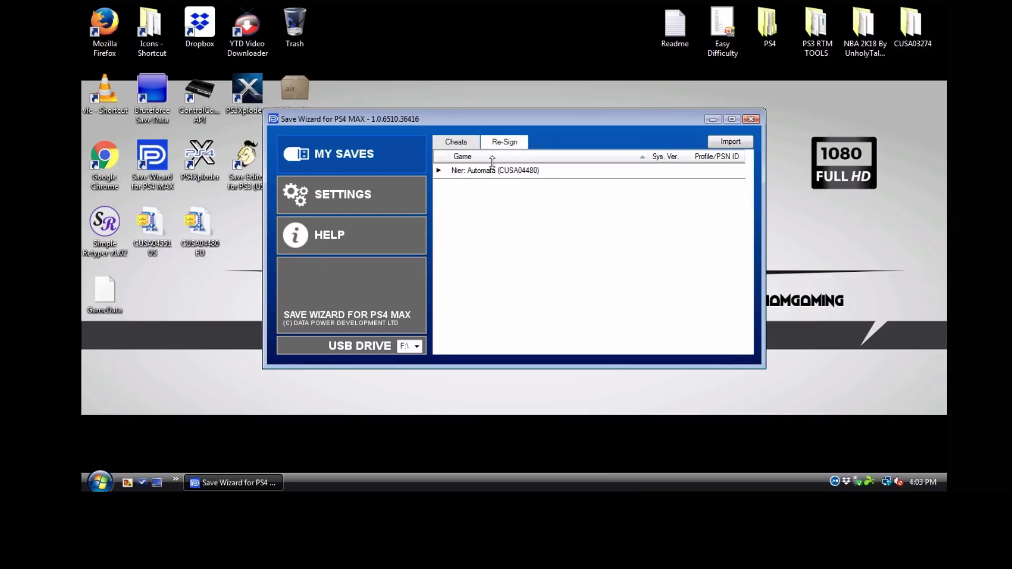
click(732, 141)
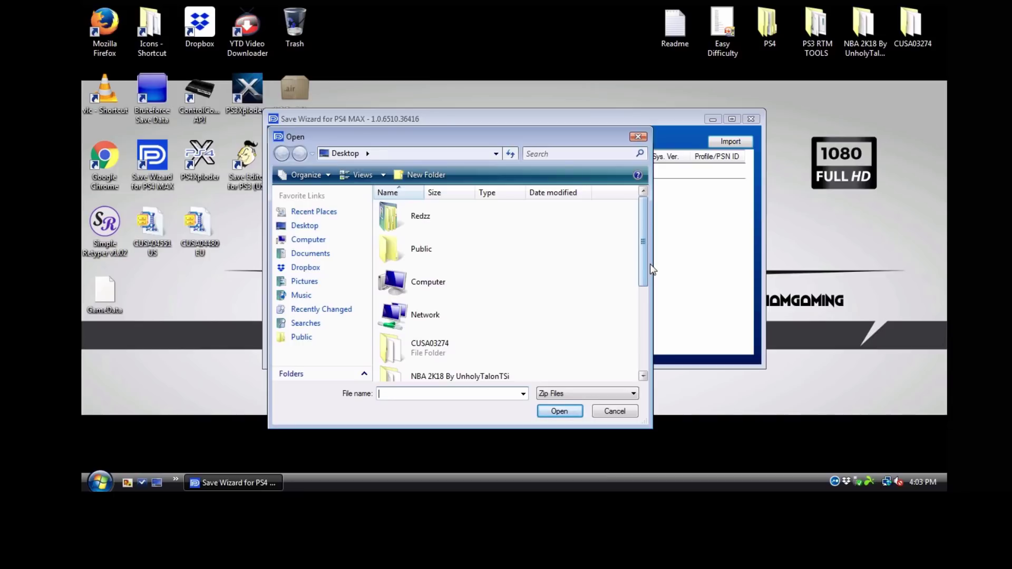
click(643, 375)
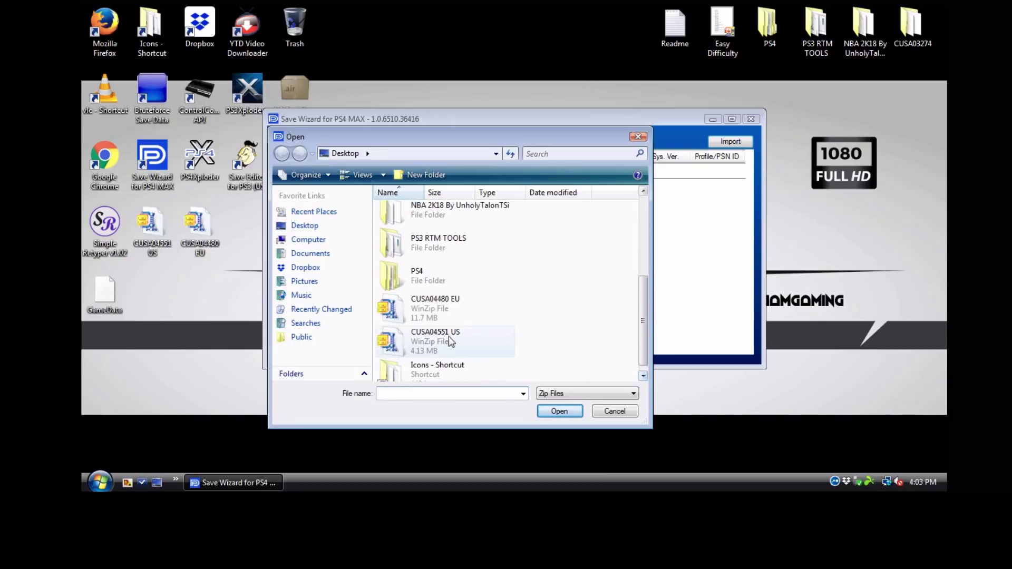
click(451, 341)
click(565, 411)
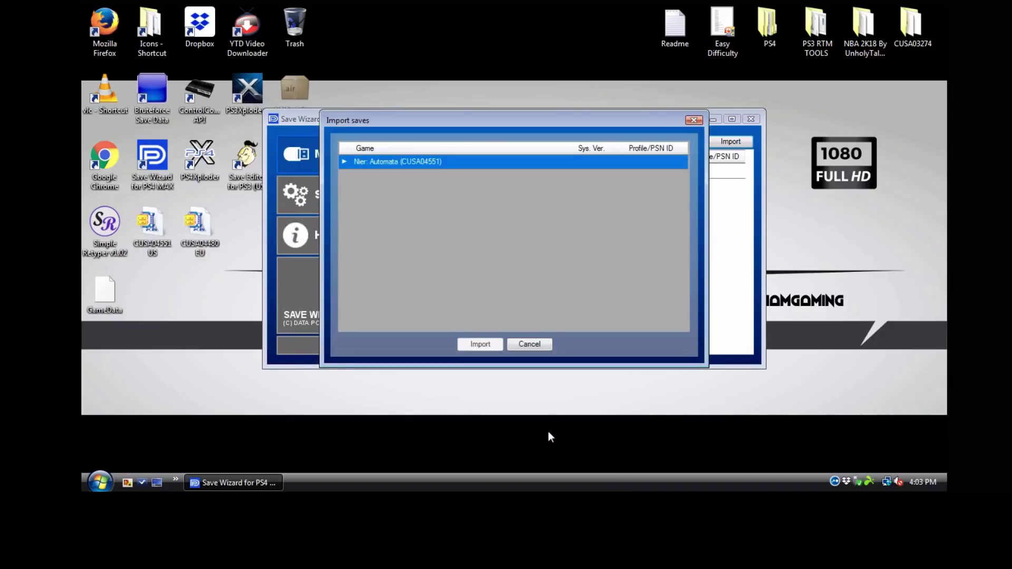
- Import the Save File under Nier: Automata (CUSA04551), re-signing it to the preselected profile and keeping the original save
click(344, 161)
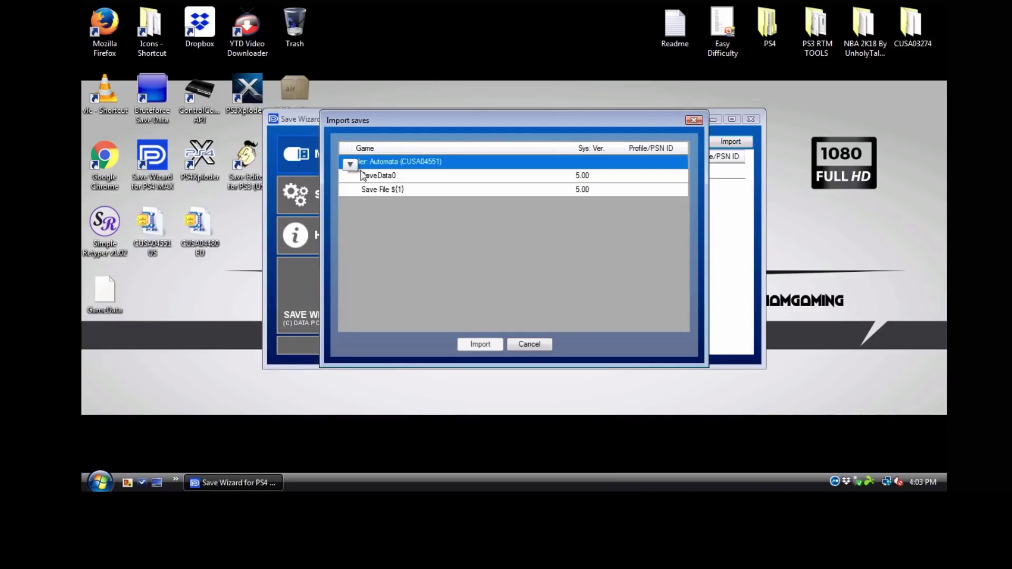
click(393, 191)
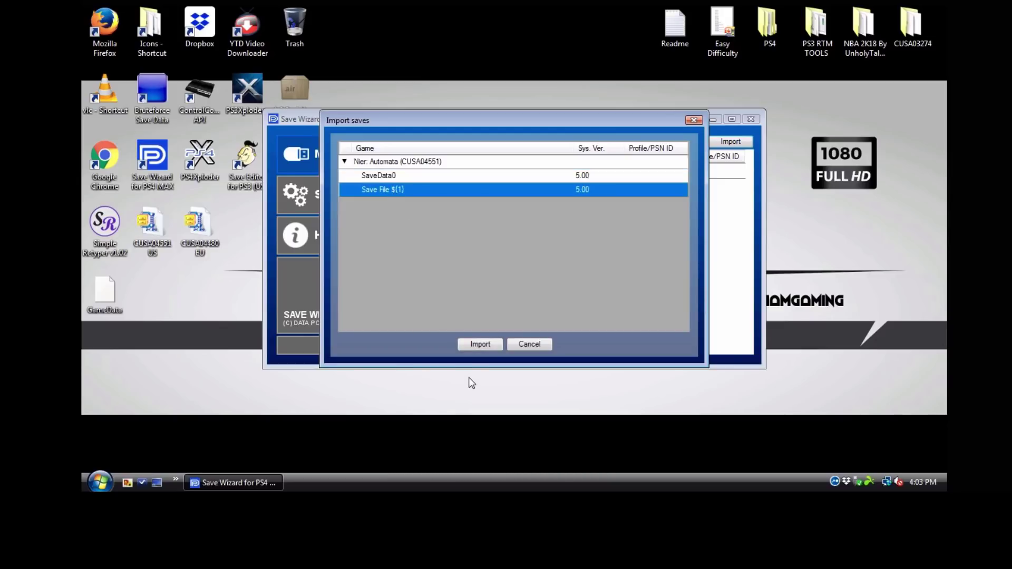
click(478, 344)
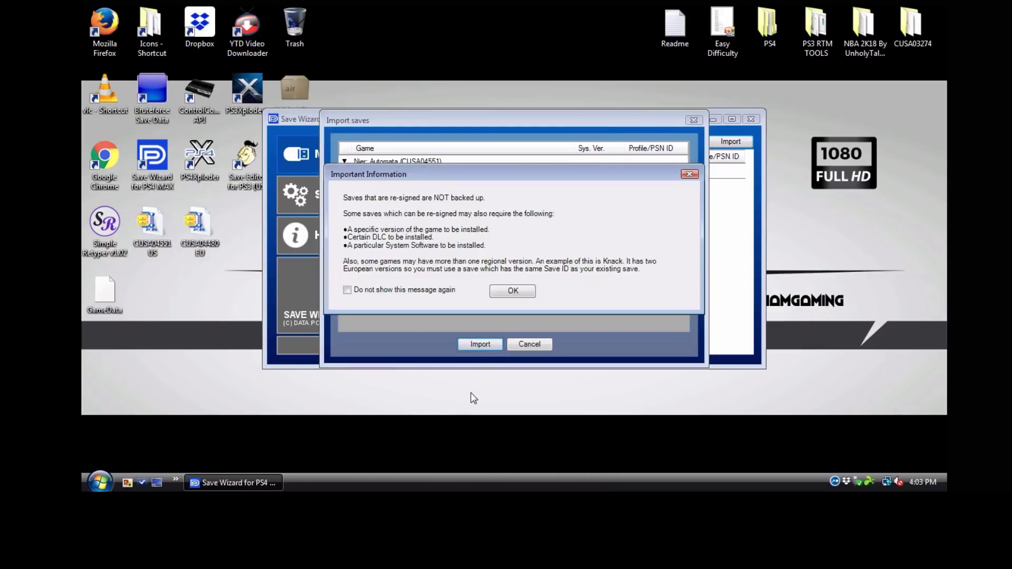
click(511, 290)
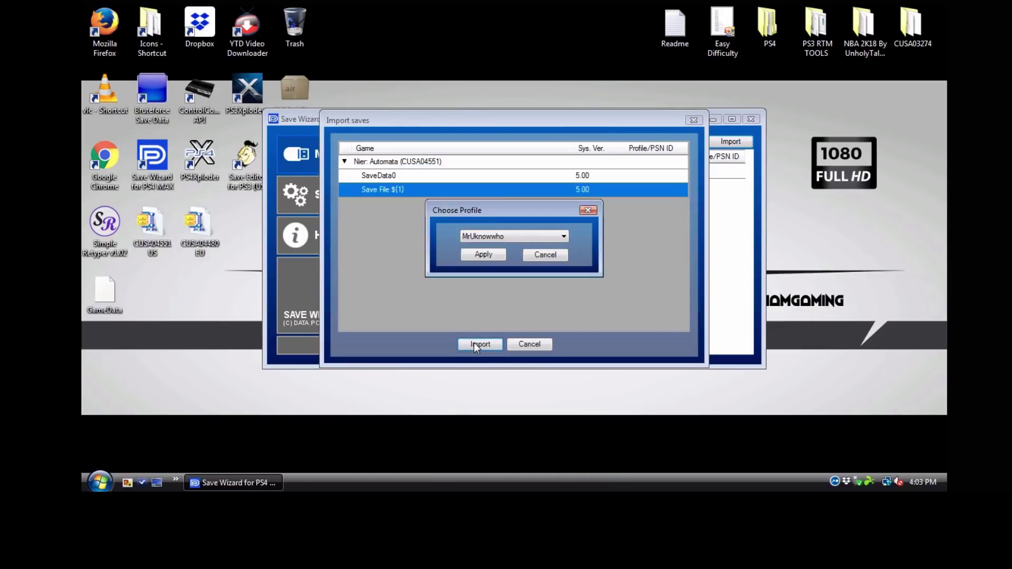
click(503, 237)
click(488, 255)
click(492, 258)
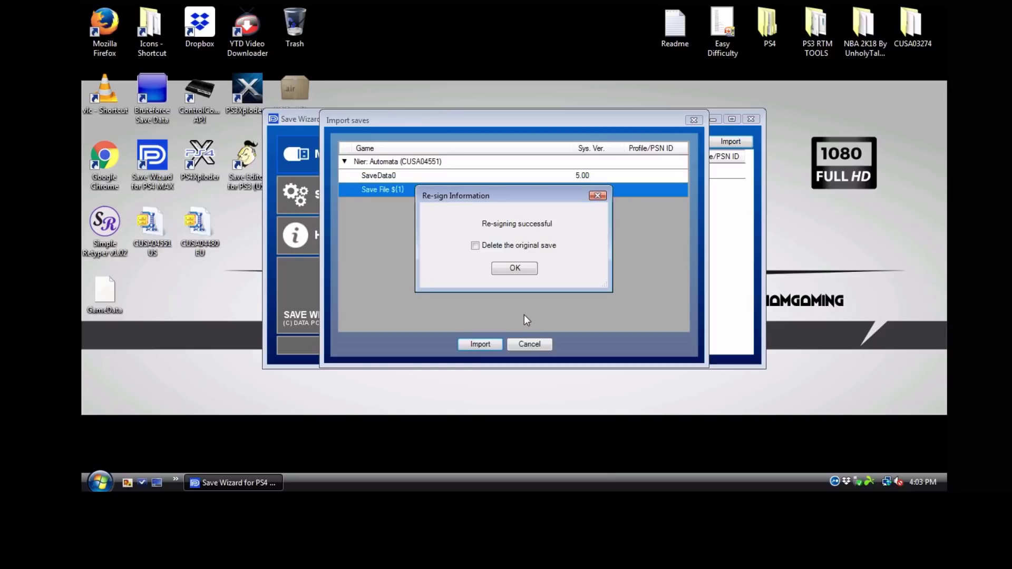
click(515, 269)
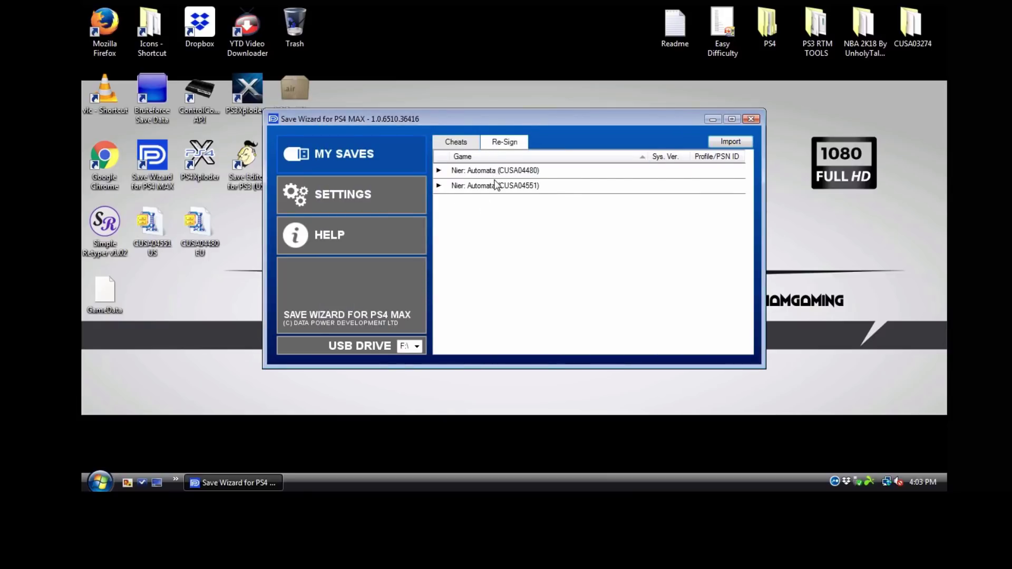
- Open the Save File under Nier: Automata (CUSA04551) in Advanced Mode and re-enter its first hex byte as 54
click(459, 140)
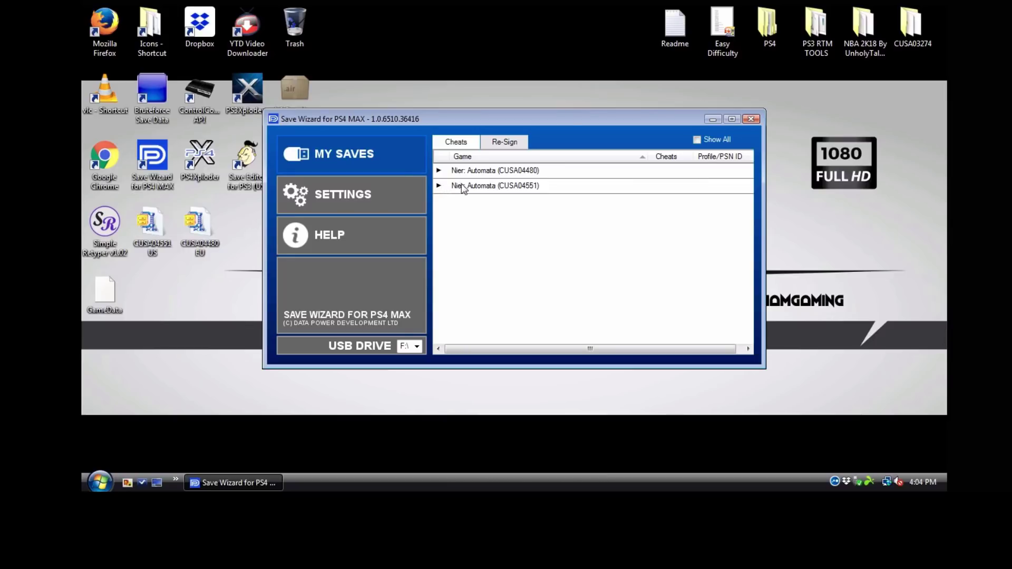
click(438, 185)
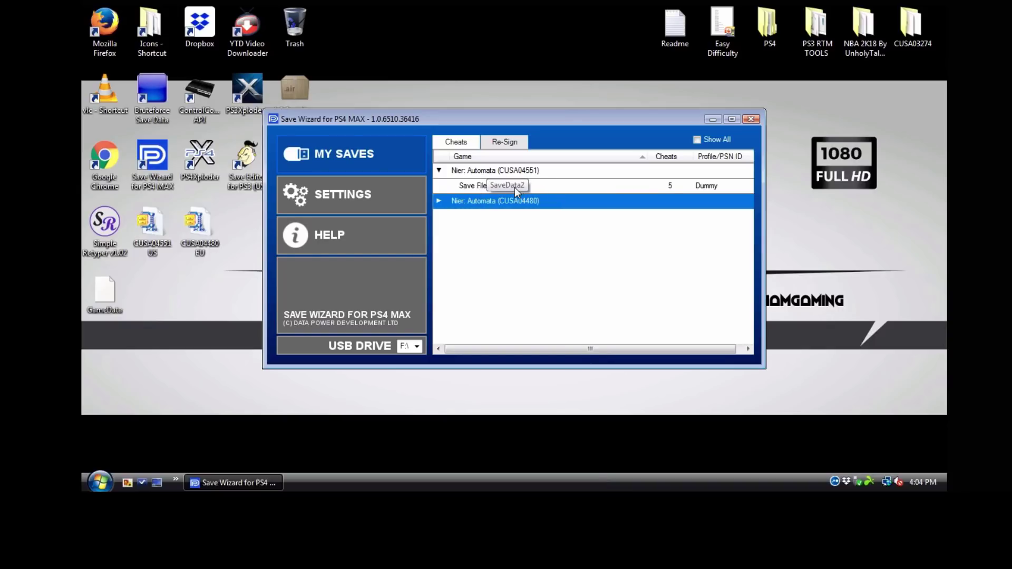
click(483, 187)
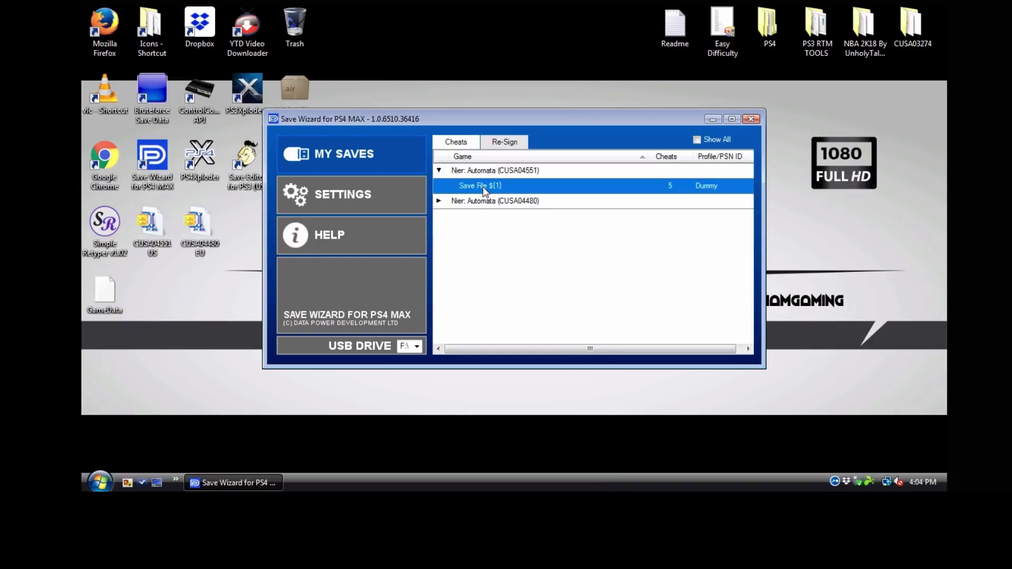
right_click(521, 183)
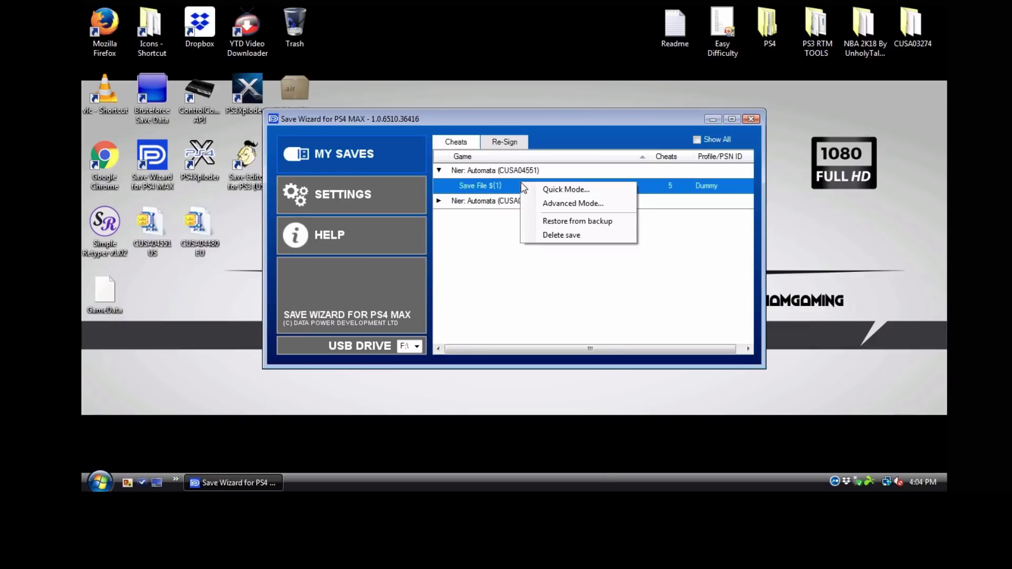
click(565, 205)
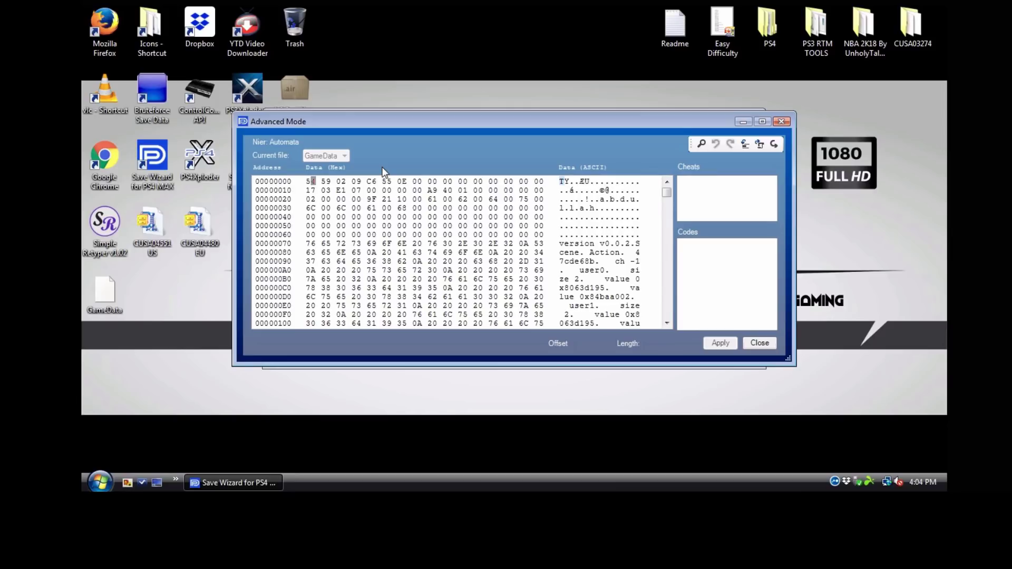
text(4)
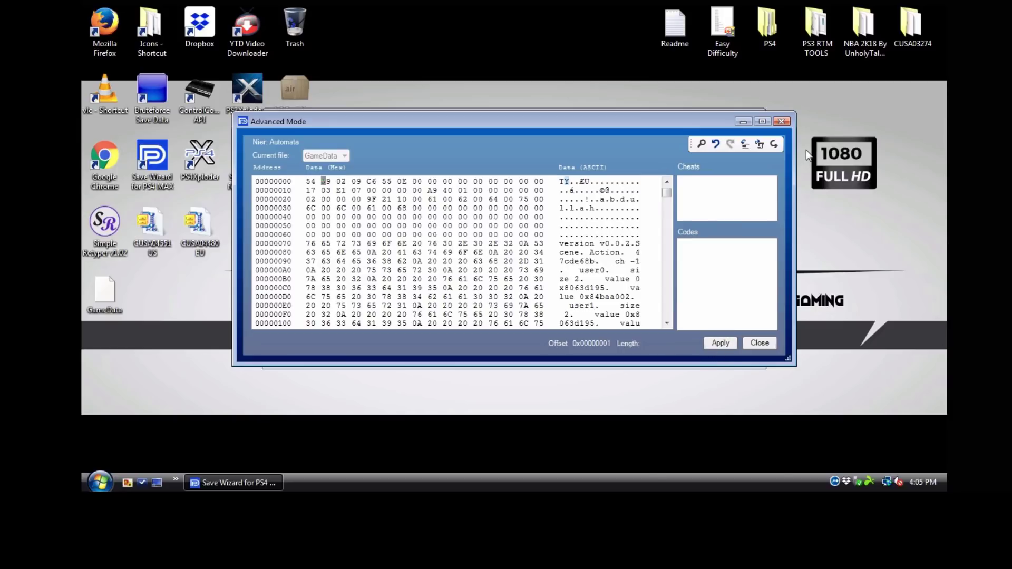
- Import the GameData file from the Desktop into the CUSA04551 save, replacing its hex data
click(775, 144)
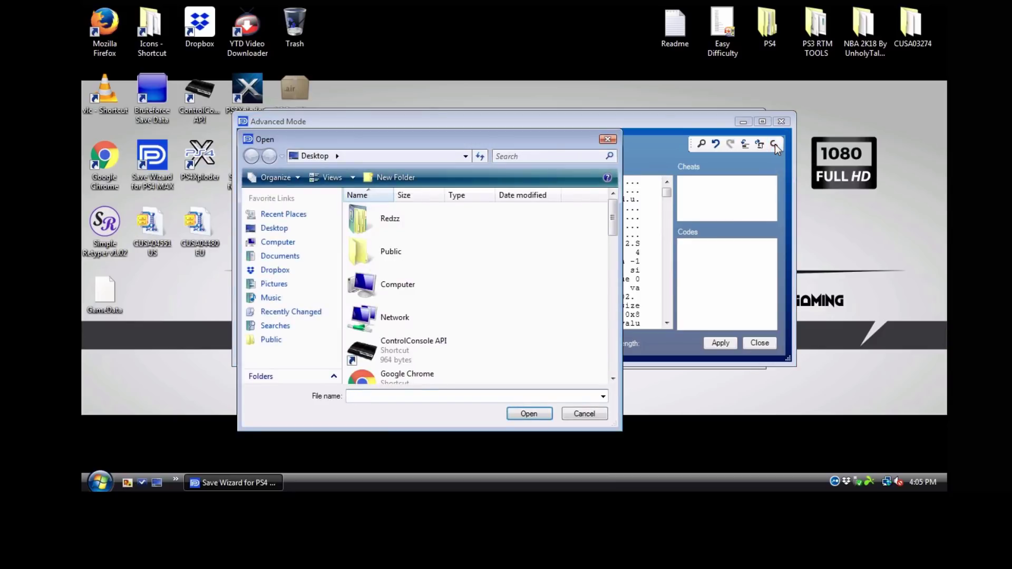
click(613, 379)
click(613, 379)
click(613, 379)
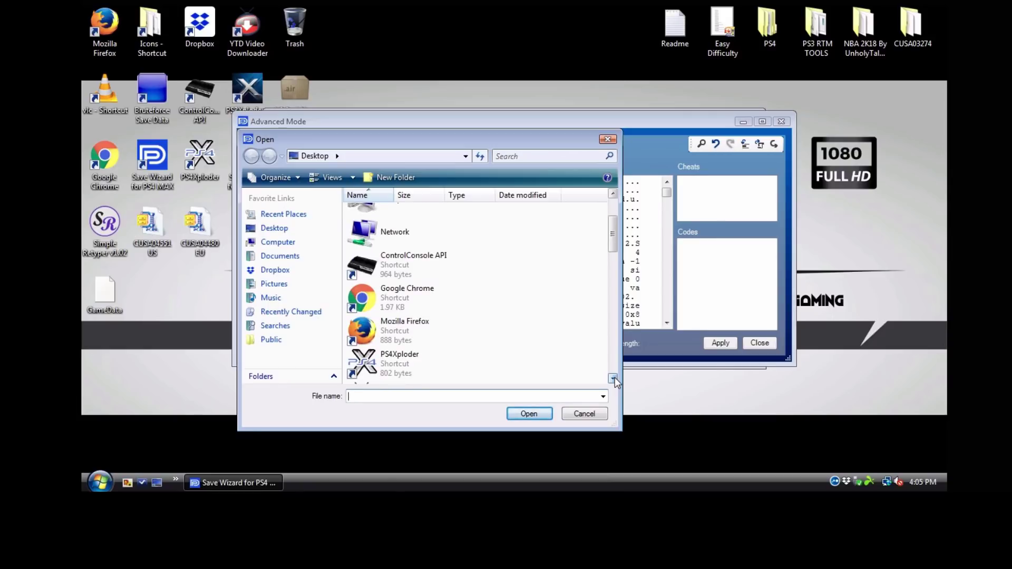
click(613, 379)
click(613, 379)
click(613, 378)
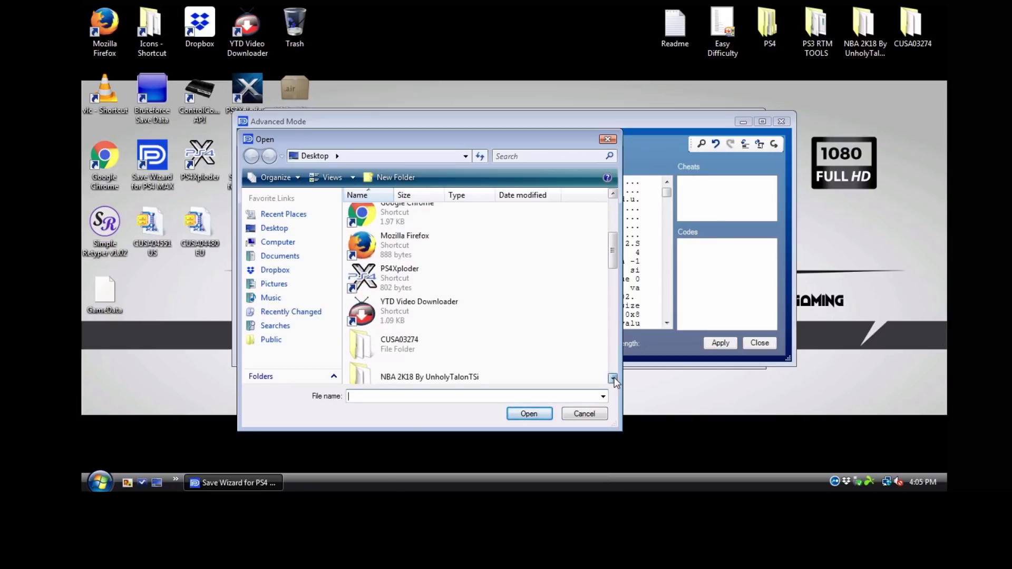
click(613, 379)
click(613, 379)
click(613, 379)
click(613, 378)
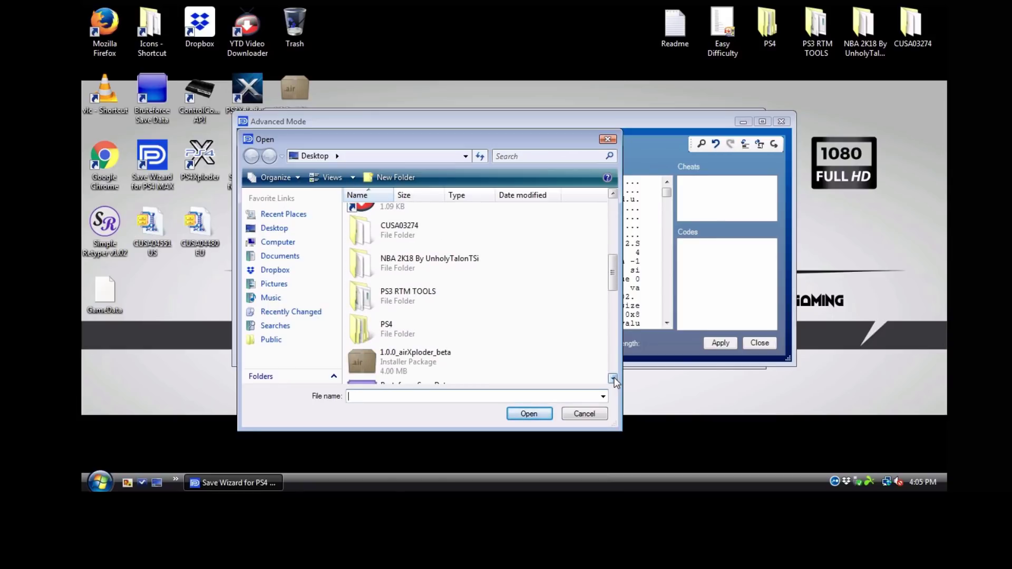
click(613, 378)
click(613, 378)
click(613, 379)
click(613, 378)
click(613, 379)
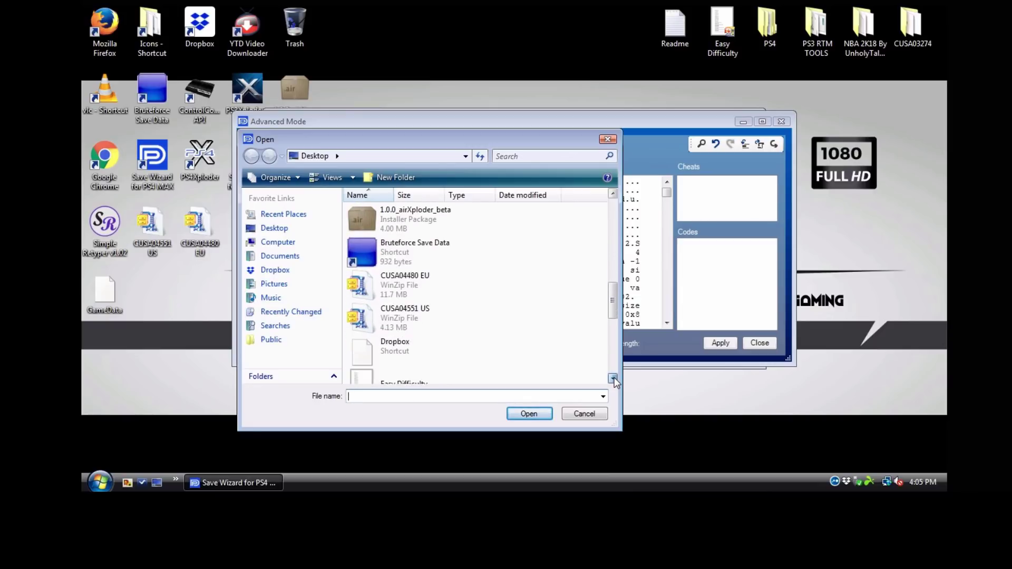
click(613, 378)
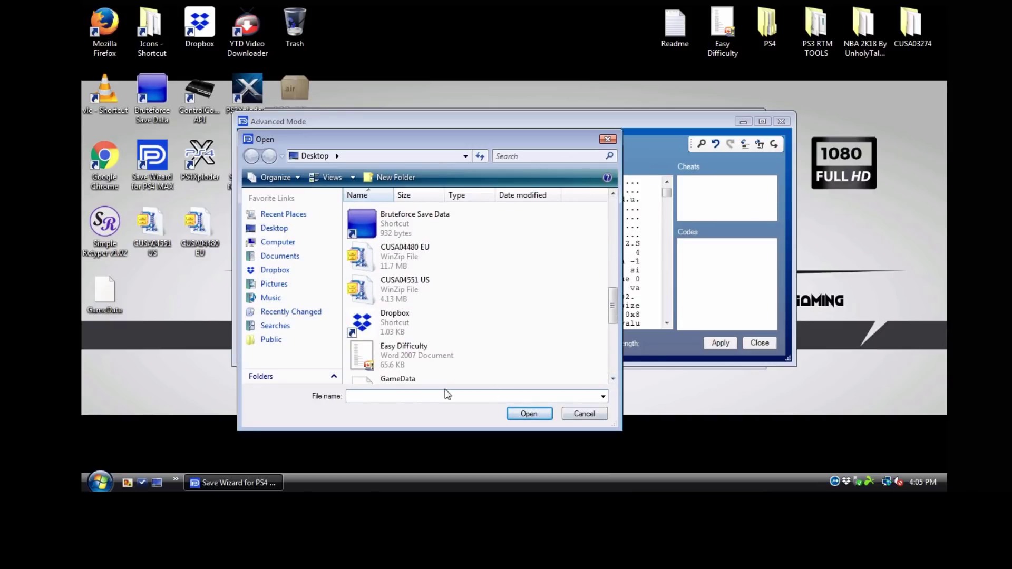
click(613, 379)
click(613, 379)
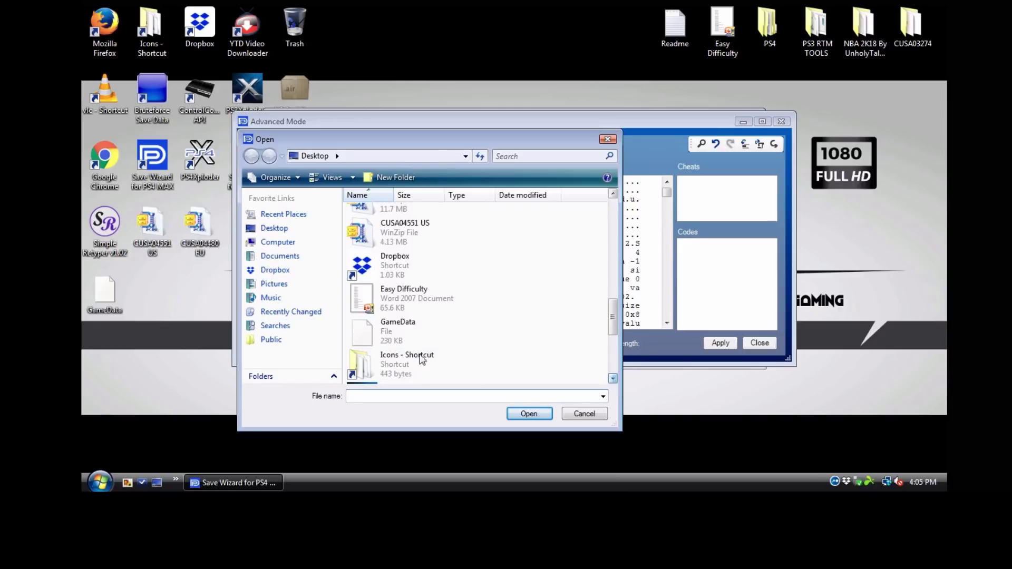
click(394, 327)
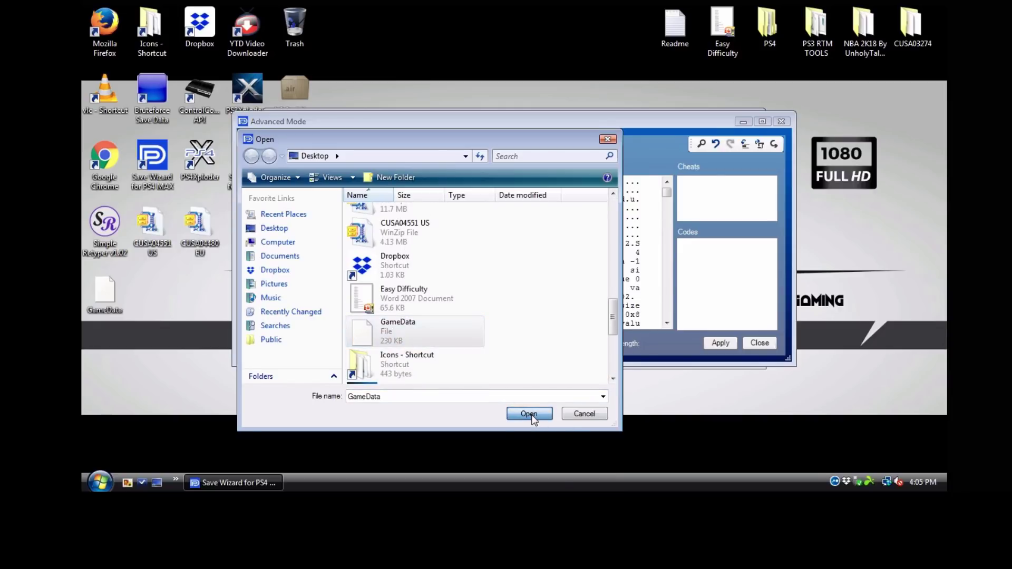
click(530, 414)
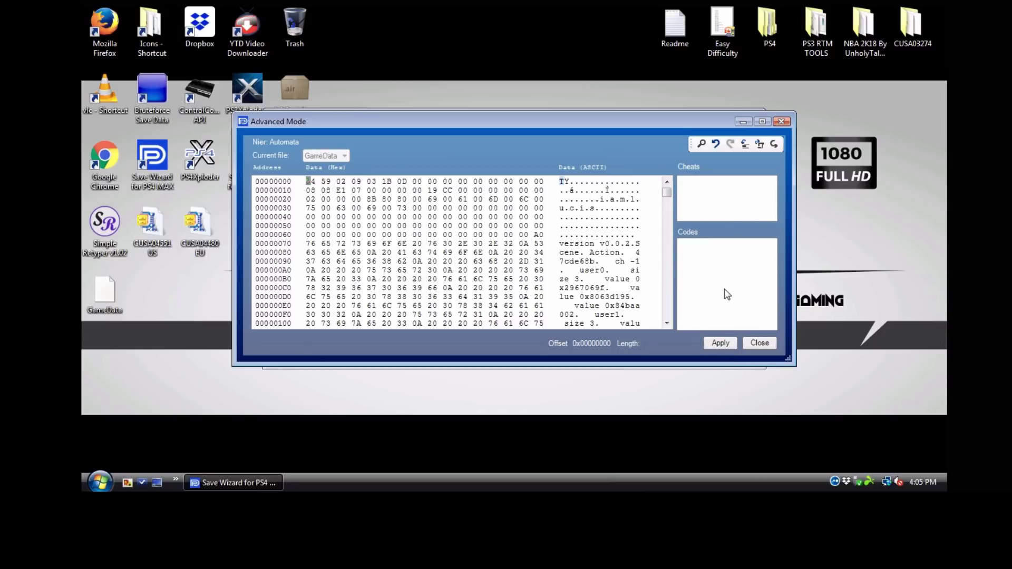
- Apply the imported data to the CUSA04551 save, agreeing to proceed with the edited save
click(721, 344)
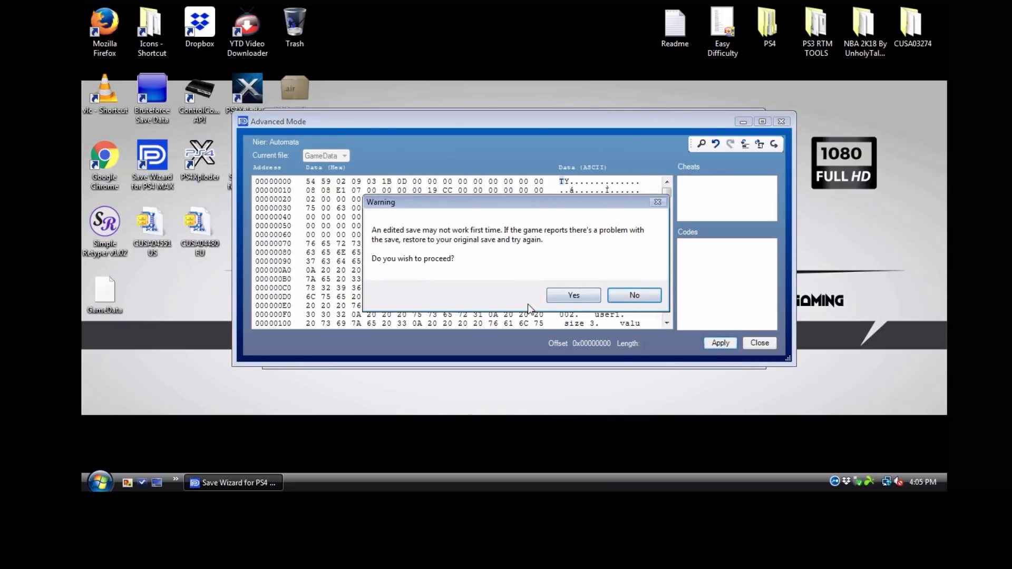
click(581, 295)
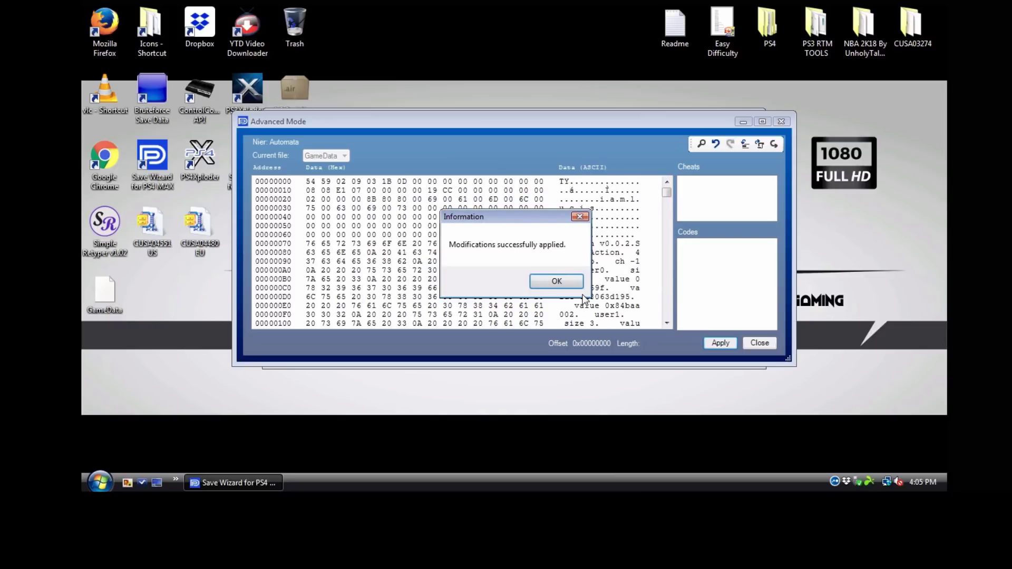
click(540, 285)
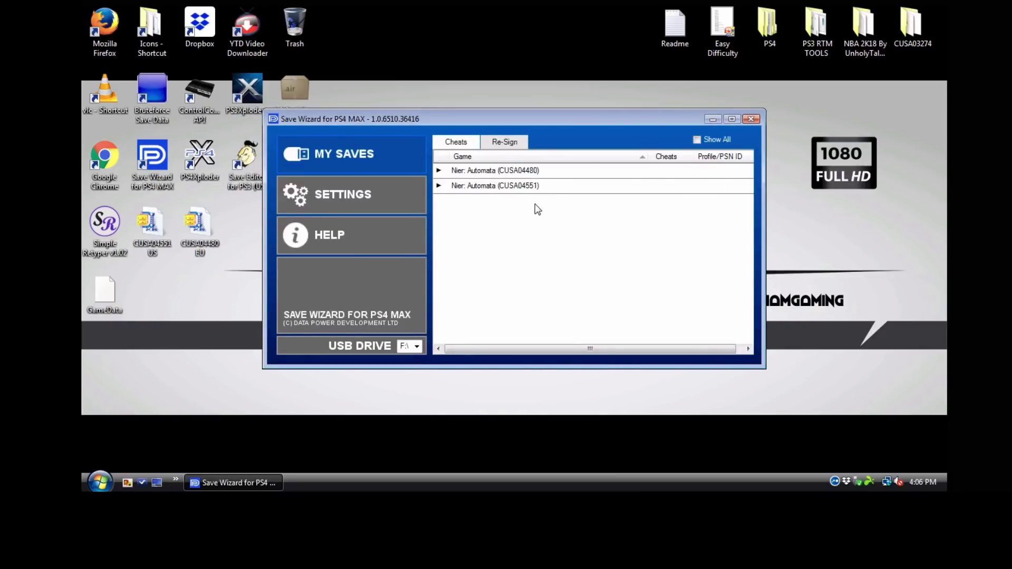
- Examine the save entries under Nier: Automata CUSA04551 and CUSA04480, including the Quick Mode cheats and the available save actions
click(441, 186)
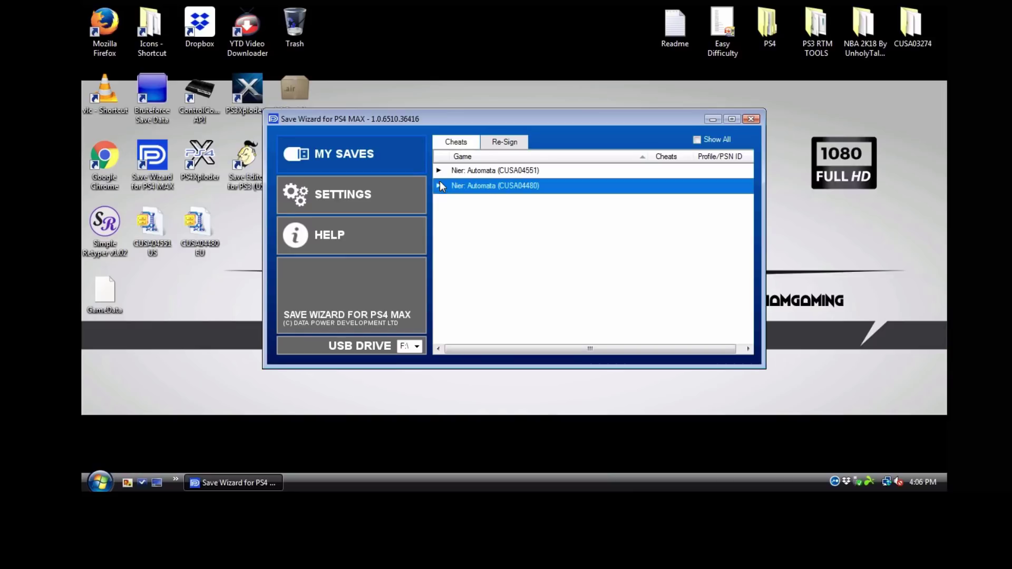
click(438, 170)
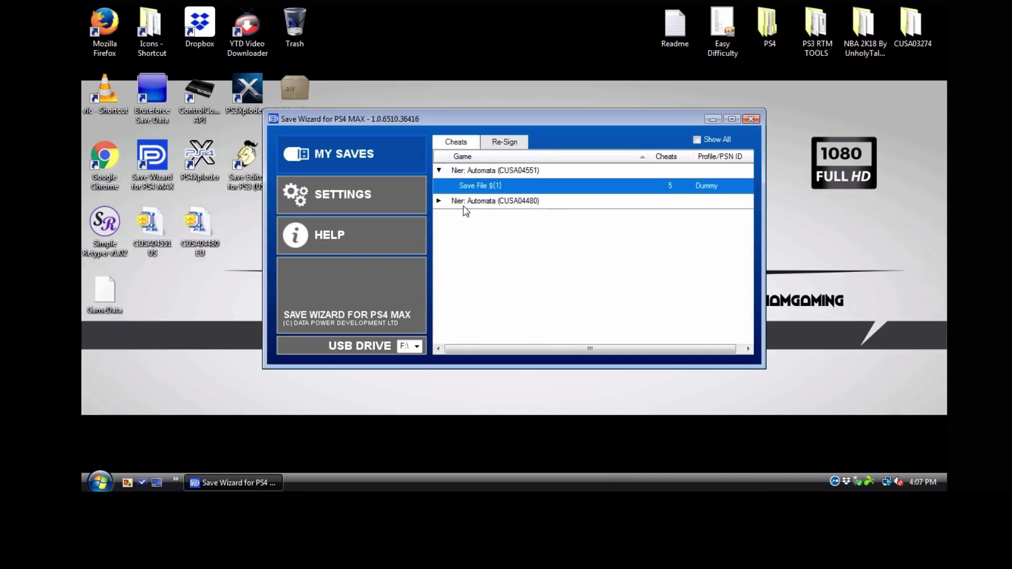
click(443, 203)
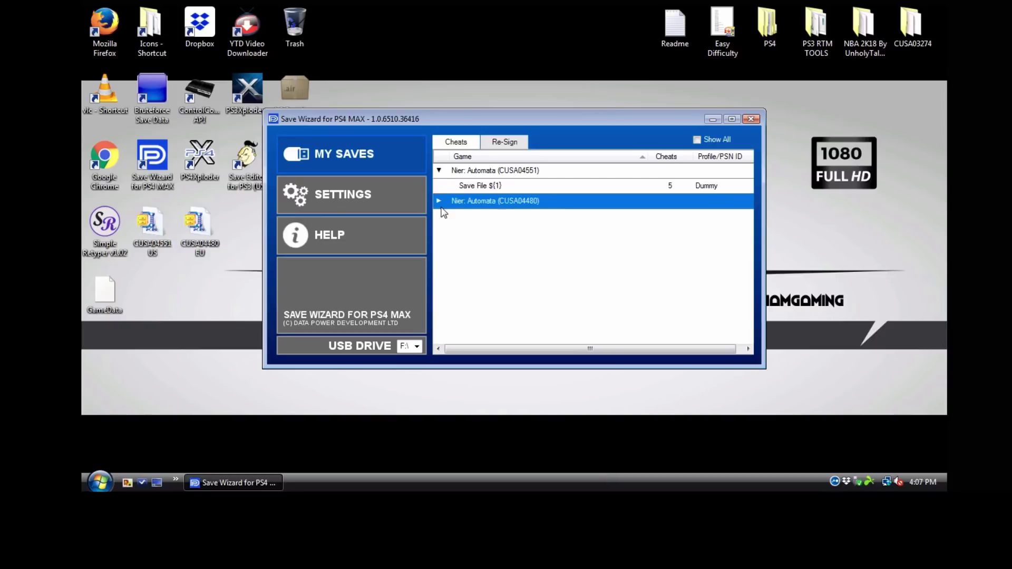
click(439, 204)
double_click(464, 201)
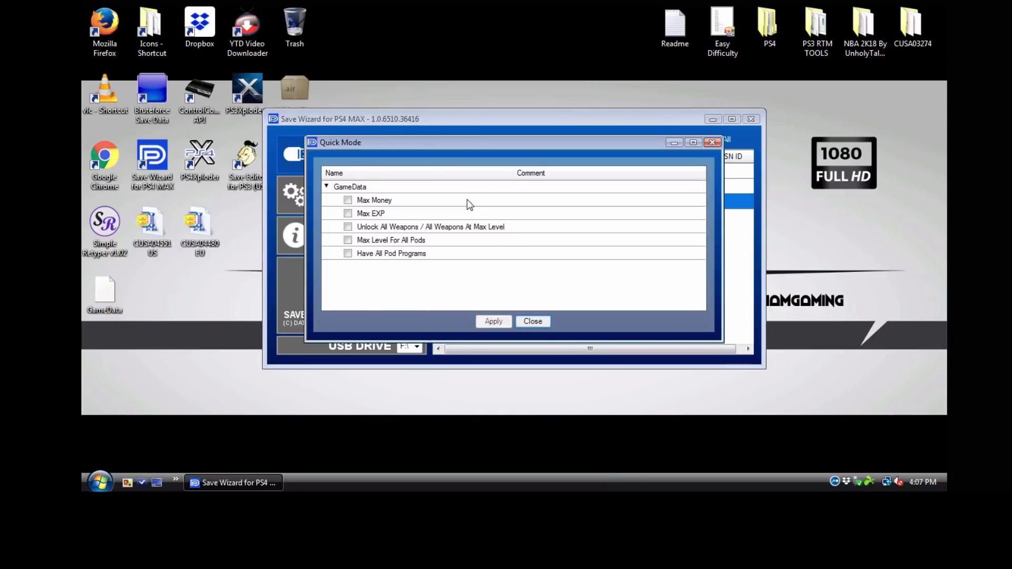
click(710, 142)
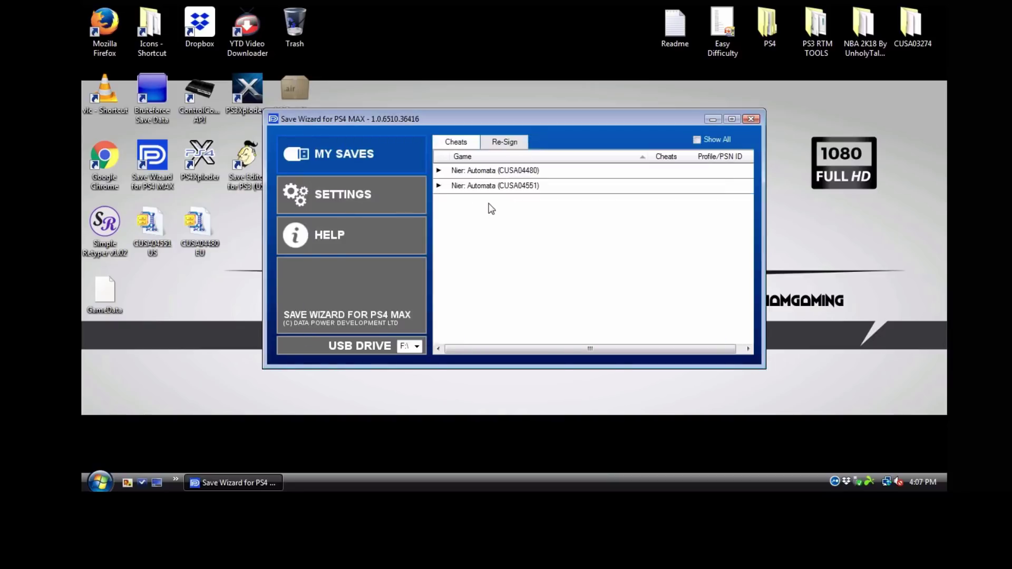
click(444, 188)
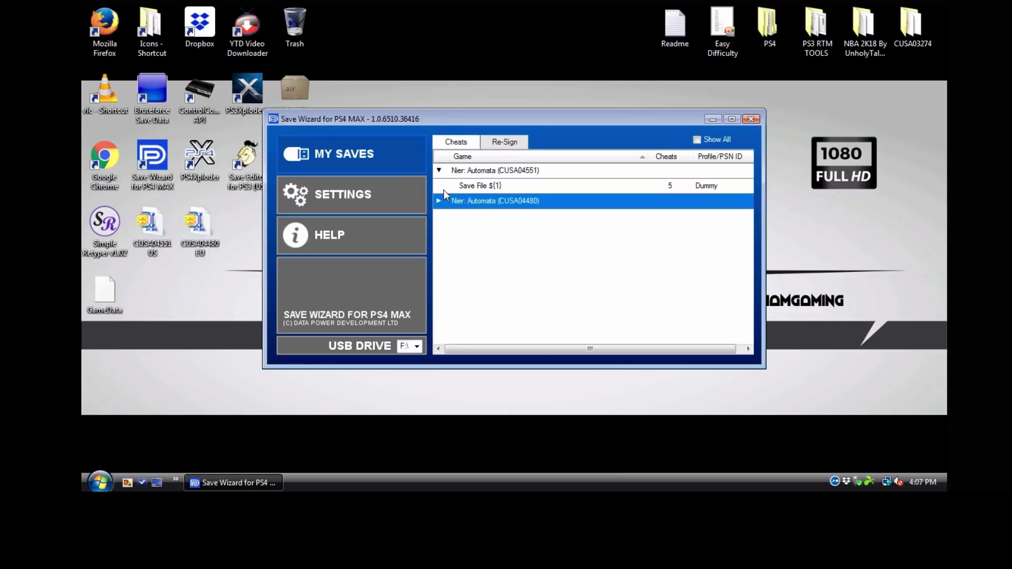
click(477, 187)
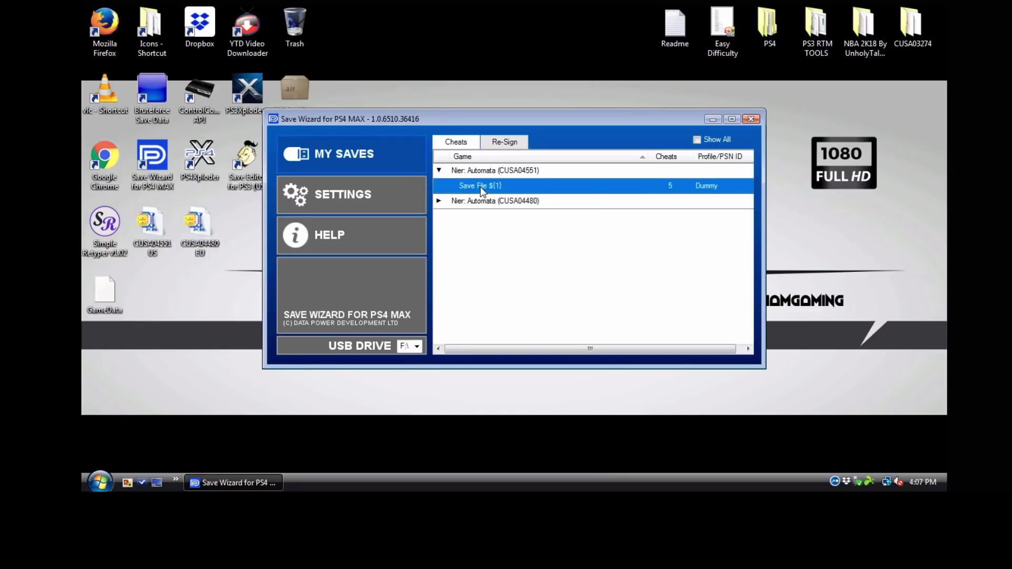
right_click(480, 187)
click(454, 205)
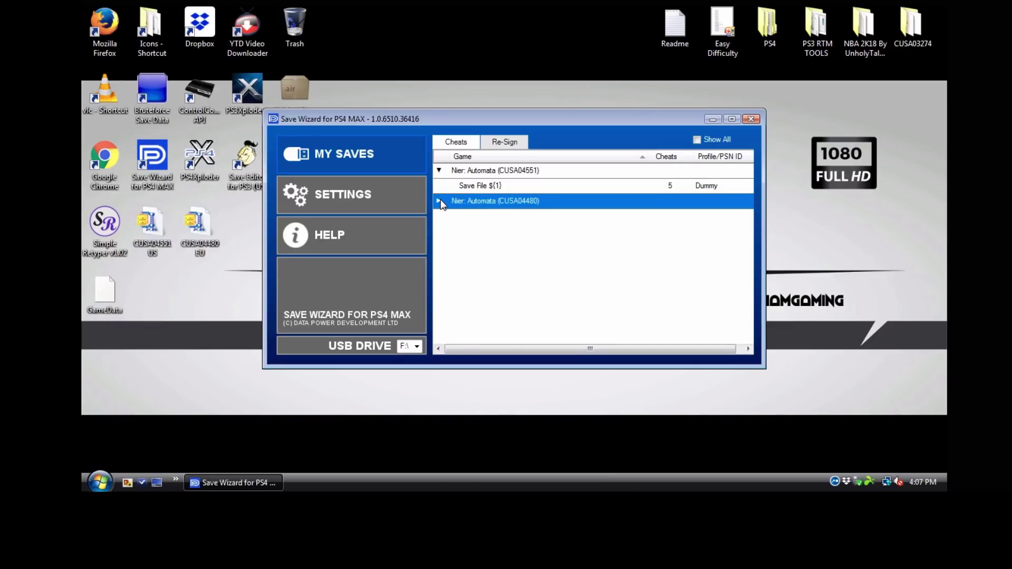
click(439, 200)
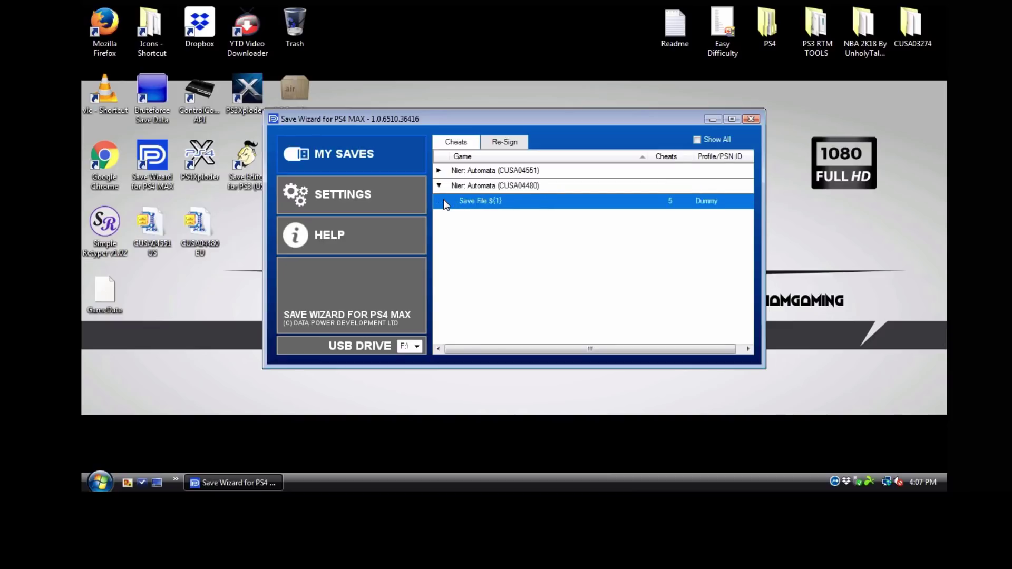
right_click(481, 199)
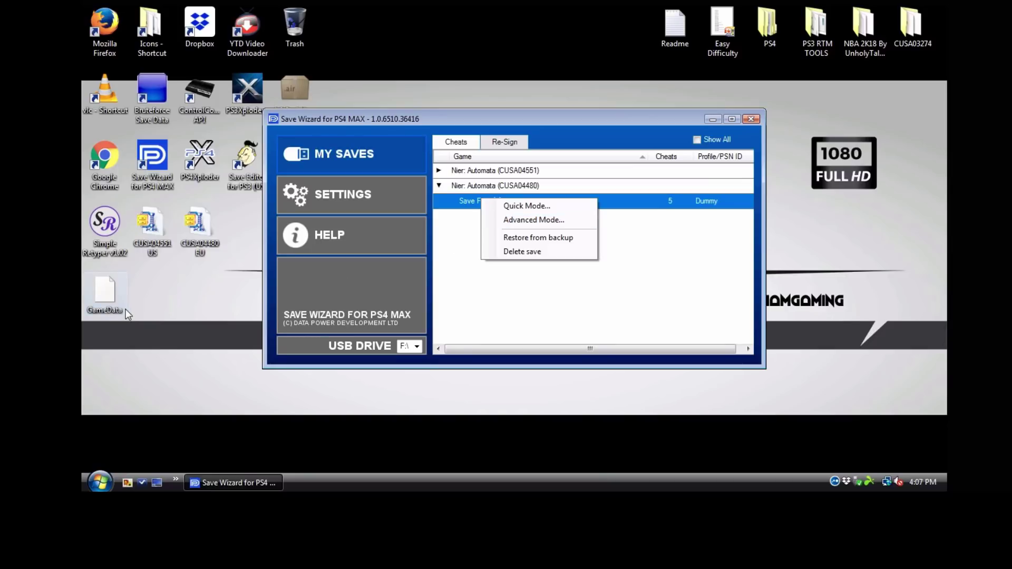
click(204, 358)
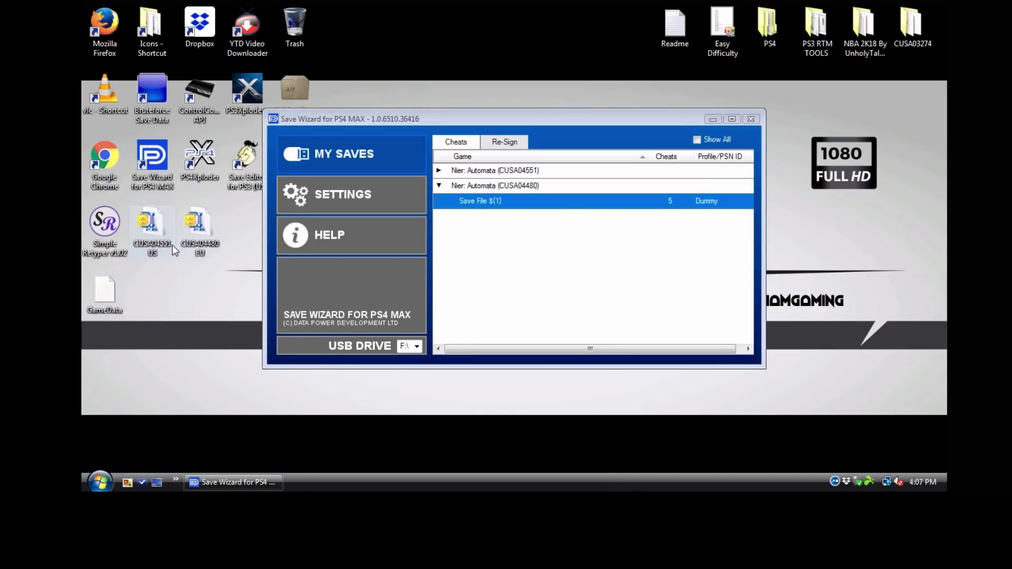